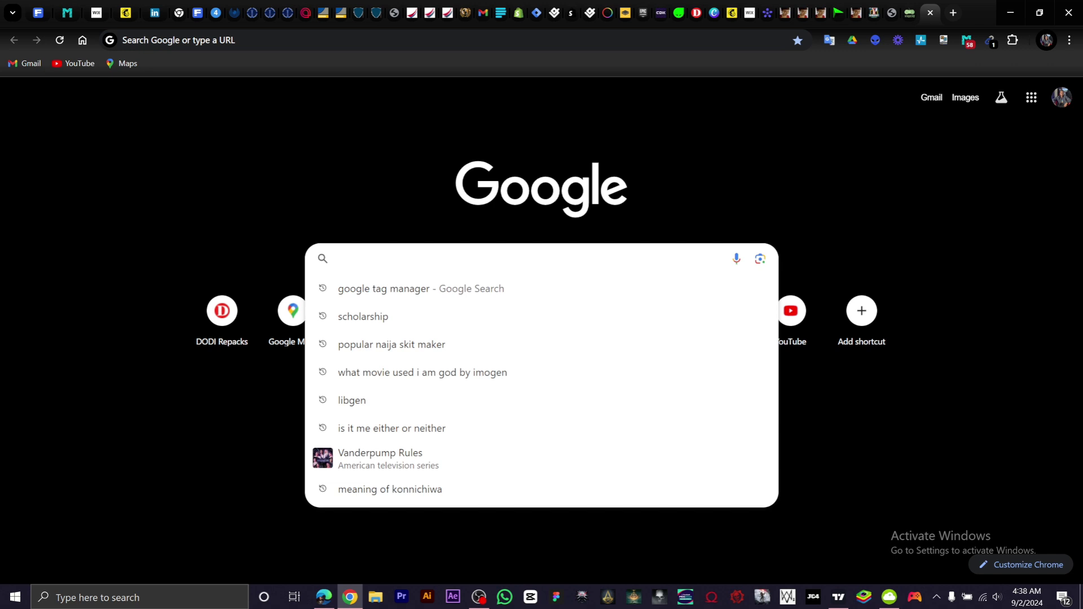
# Search Google for google tag manager and open the Google Tag Manager site.
pyautogui.click(410, 292)
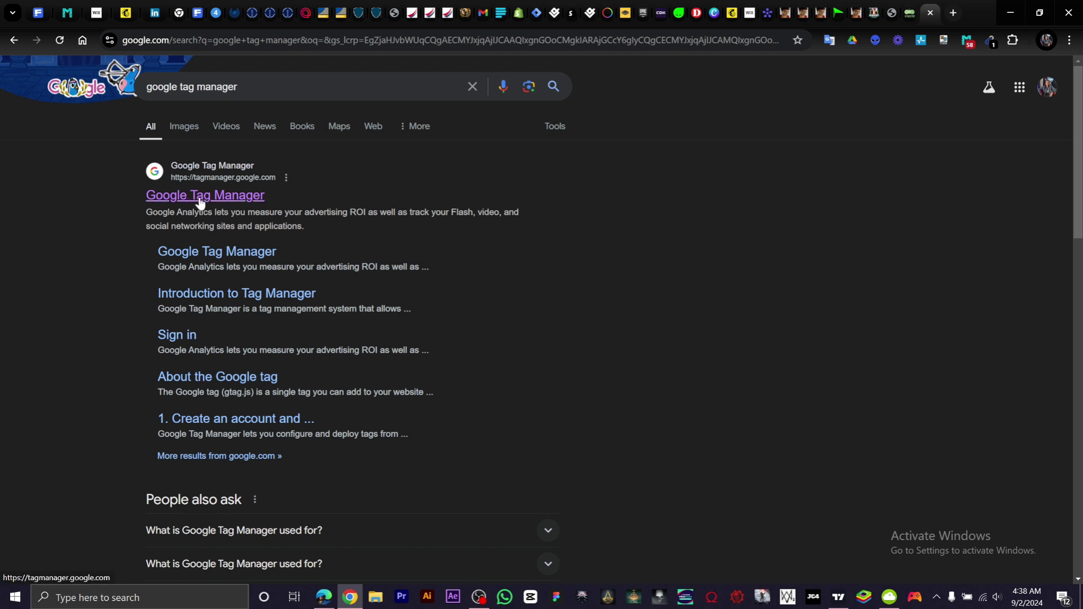
pyautogui.click(200, 197)
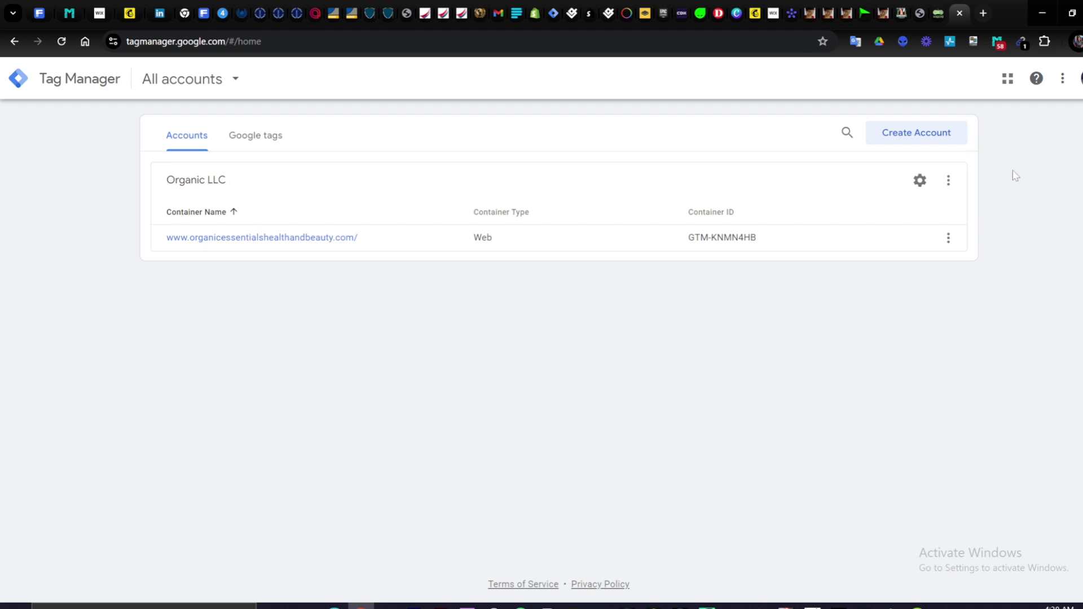
# Look over the account and container setup fields of a new account, cancel it, and return to the list of all accounts.
pyautogui.click(906, 138)
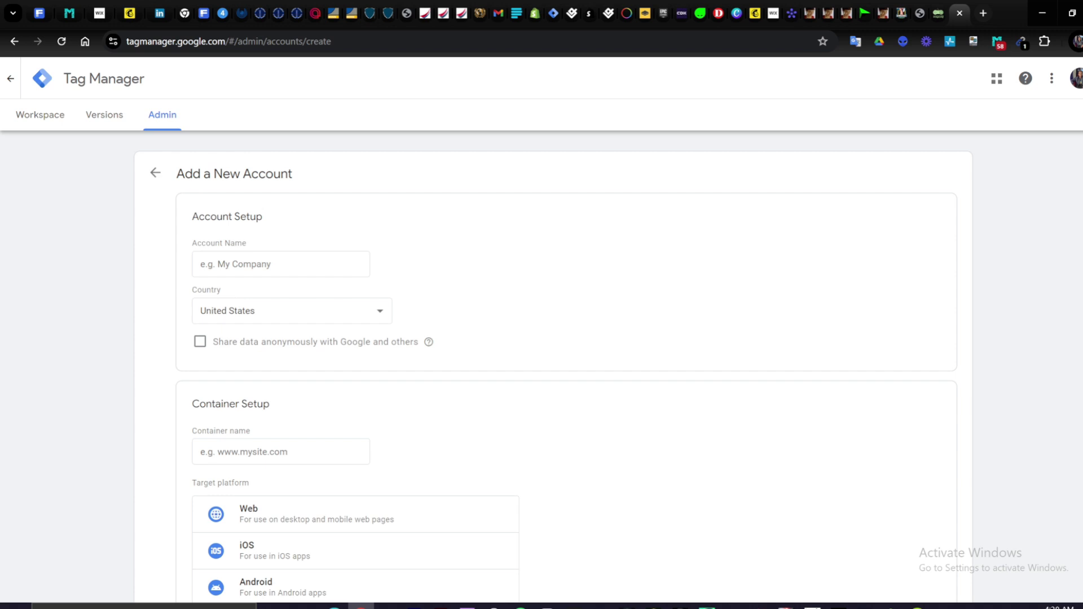
pyautogui.scroll(-3, 247, 320)
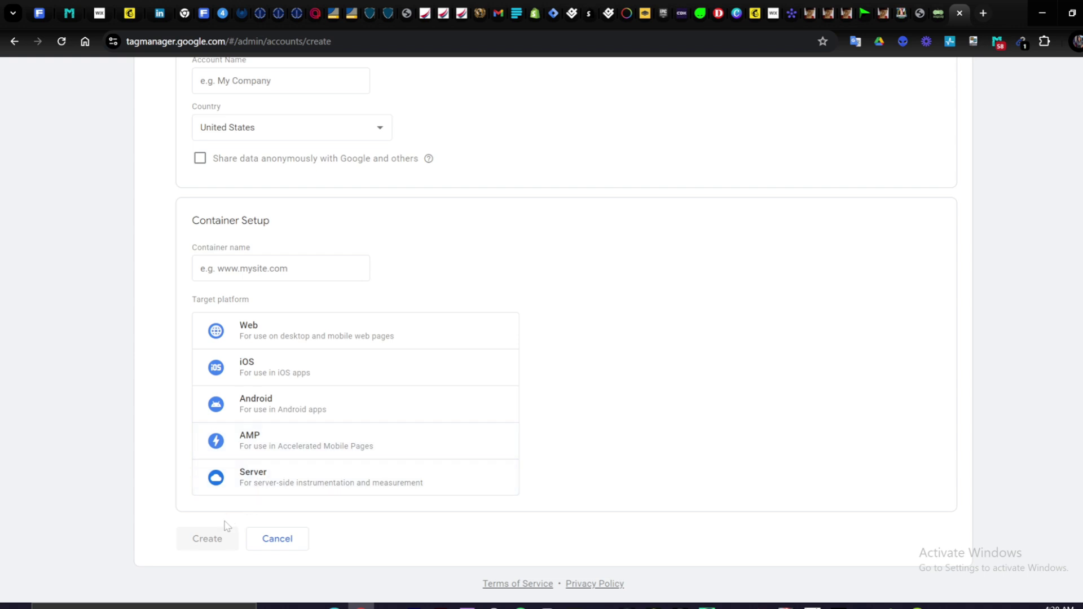
pyautogui.click(285, 540)
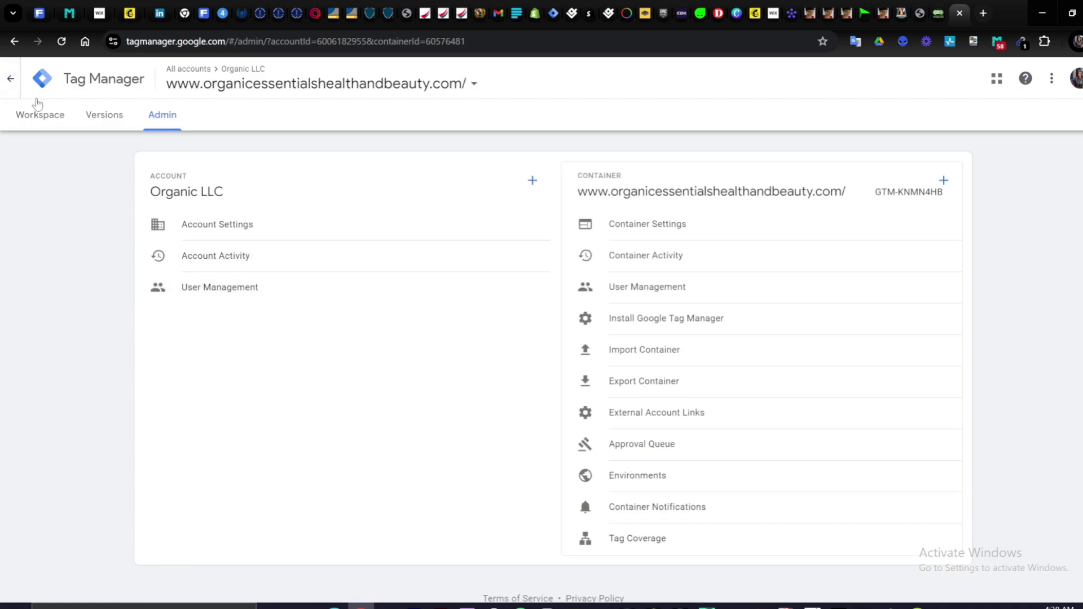
pyautogui.click(37, 115)
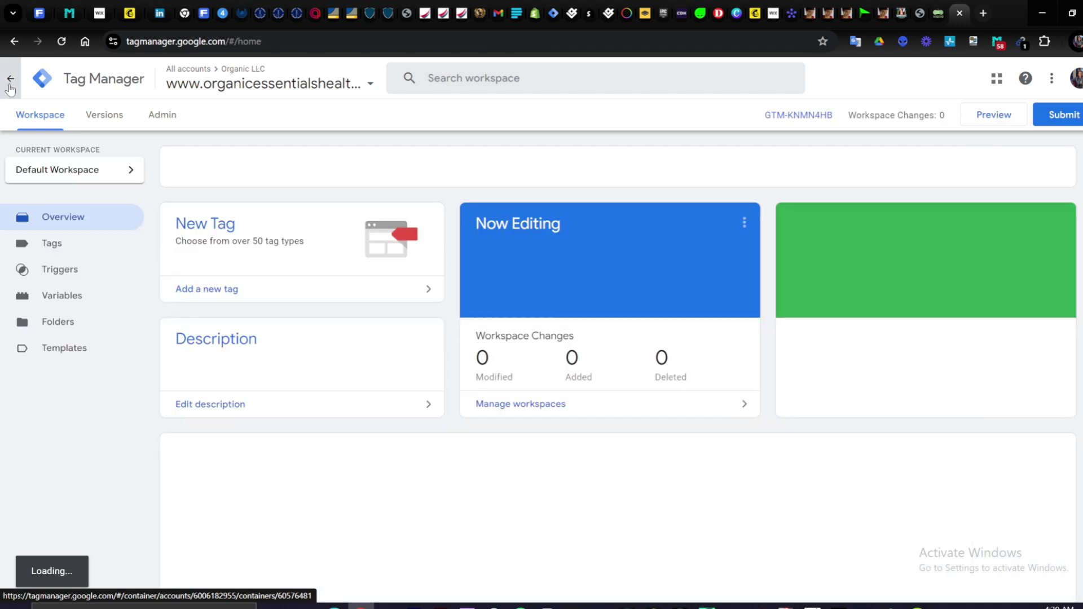
pyautogui.click(10, 82)
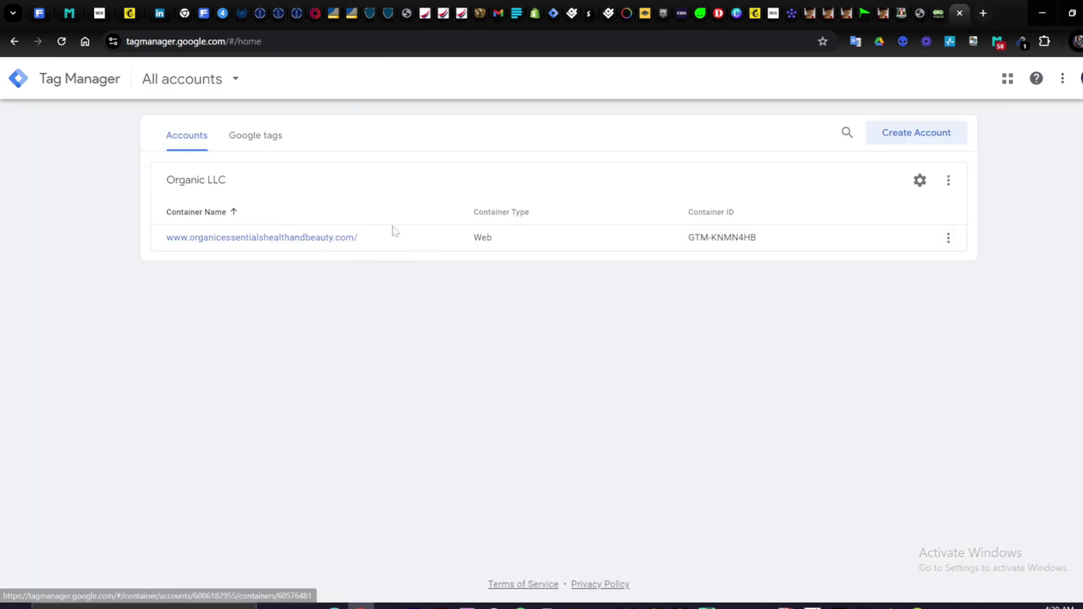
# Open the workspace of the organicessentialshealthandbeauty.com web container, view the blank new tag form, and close it.
pyautogui.click(427, 240)
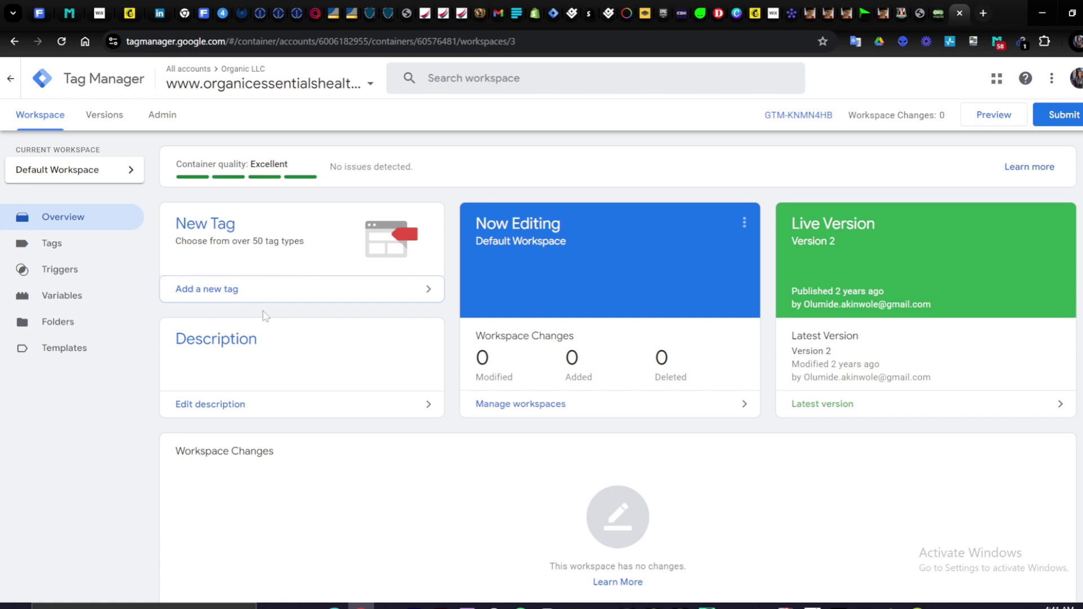
pyautogui.click(232, 290)
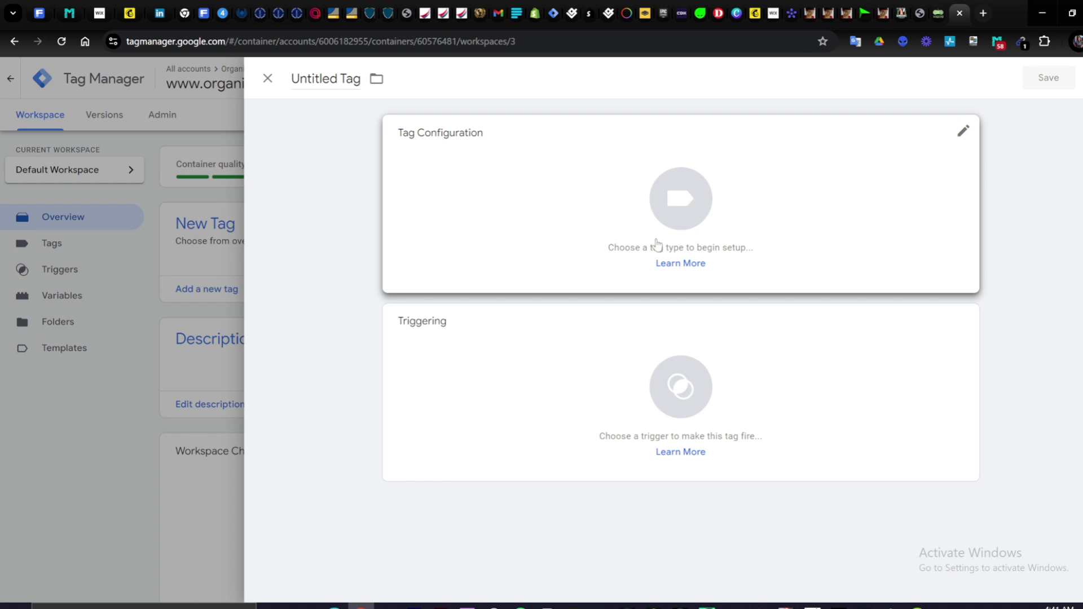
pyautogui.click(267, 79)
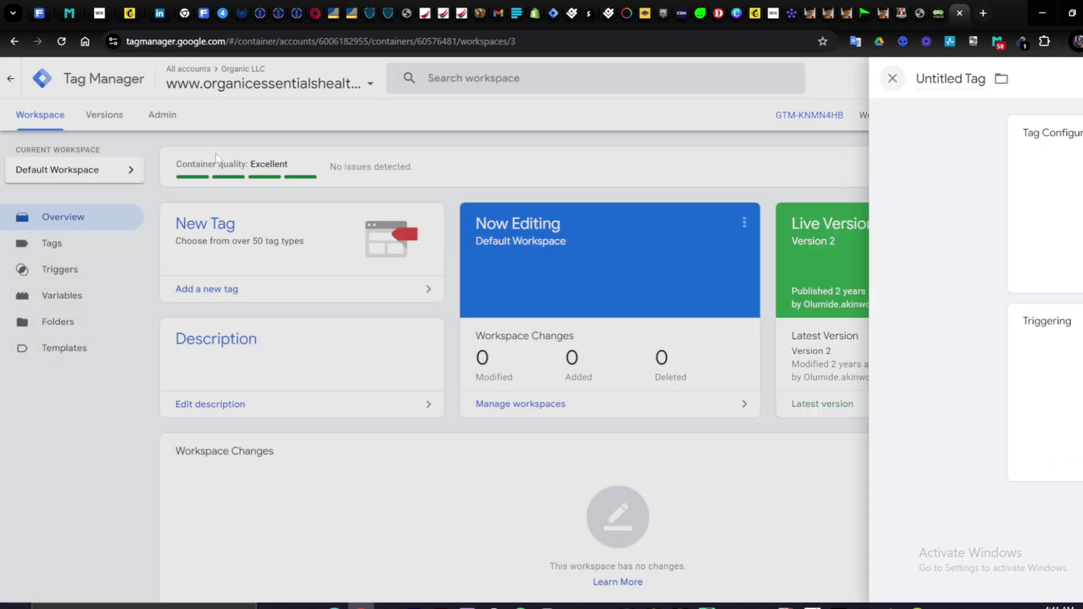
# Examine the HTML code and firing trigger of the existing Meta Pixel tag, and close the tag.
pyautogui.click(61, 243)
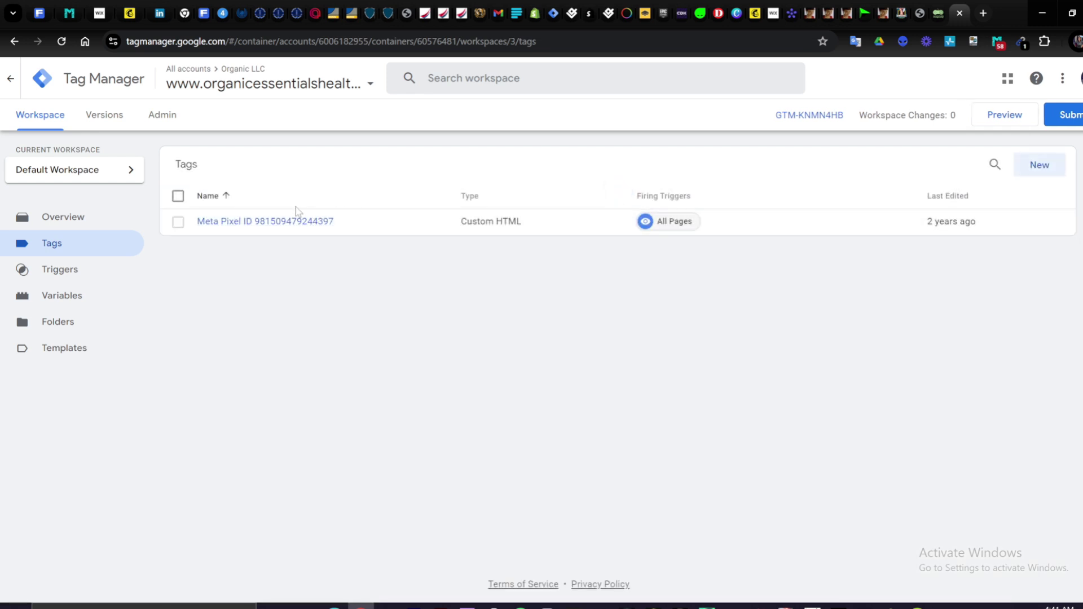
pyautogui.click(375, 227)
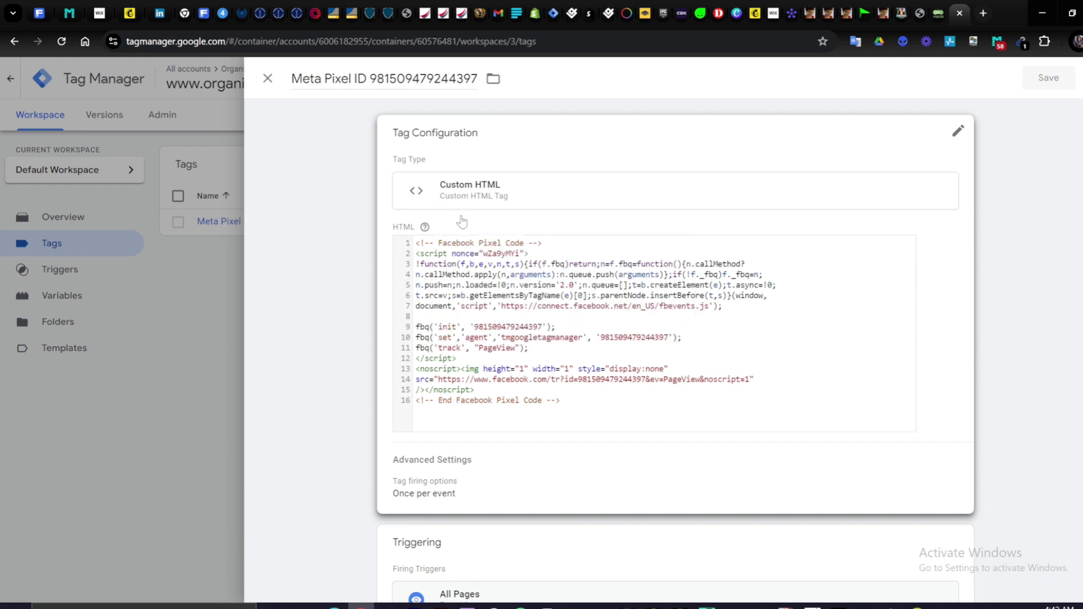
pyautogui.scroll(-1, 456, 328)
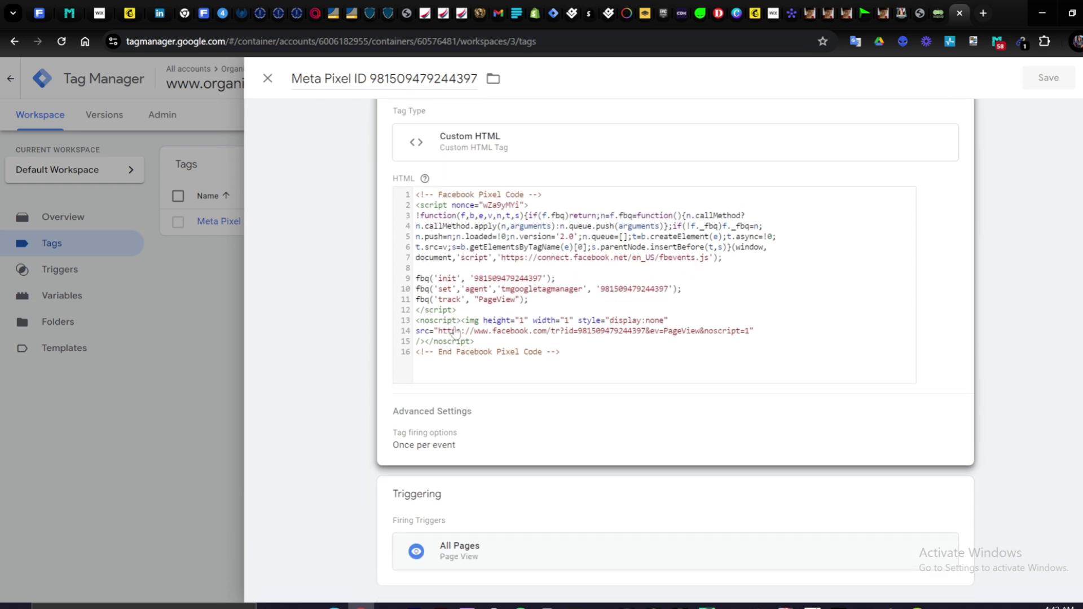
pyautogui.scroll(1, 456, 333)
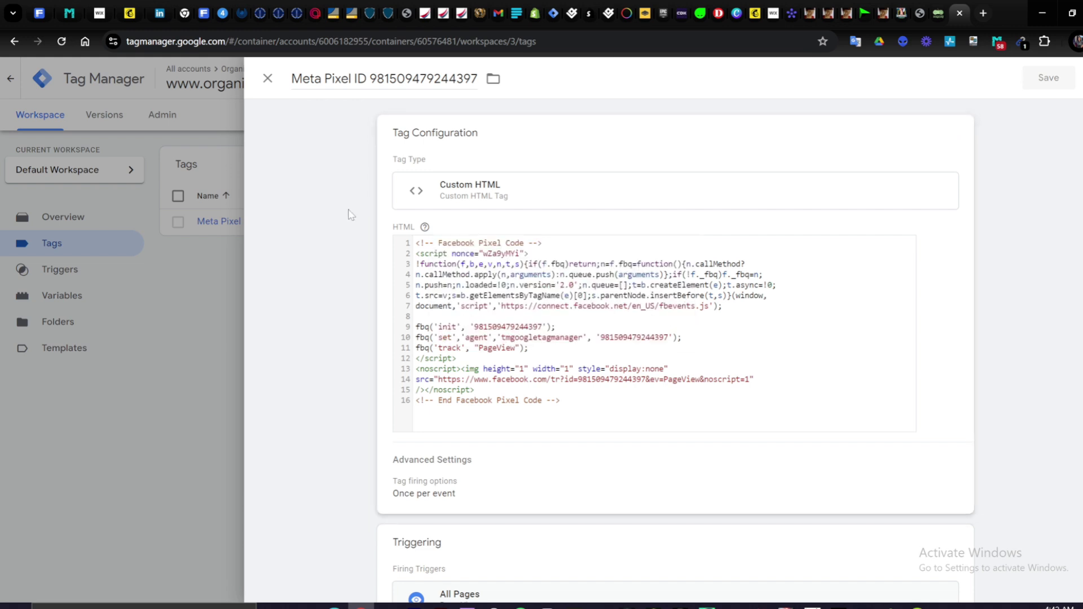
pyautogui.click(267, 78)
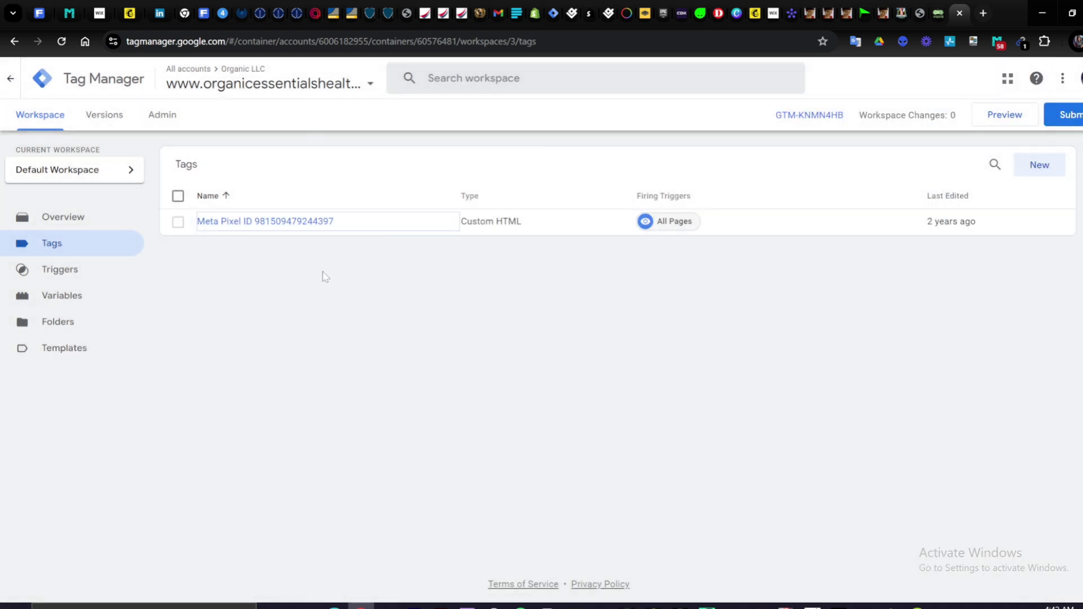
# Open the container's preview mode in Tag Assistant, dismiss the site connection dialog, and return to Tag Manager.
pyautogui.click(84, 217)
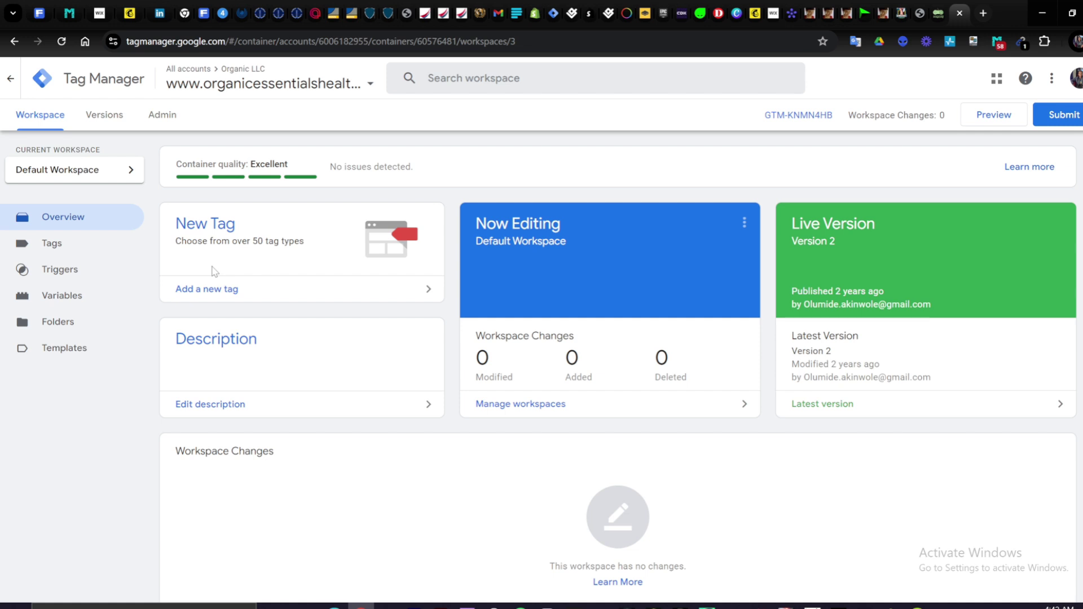
pyautogui.click(212, 295)
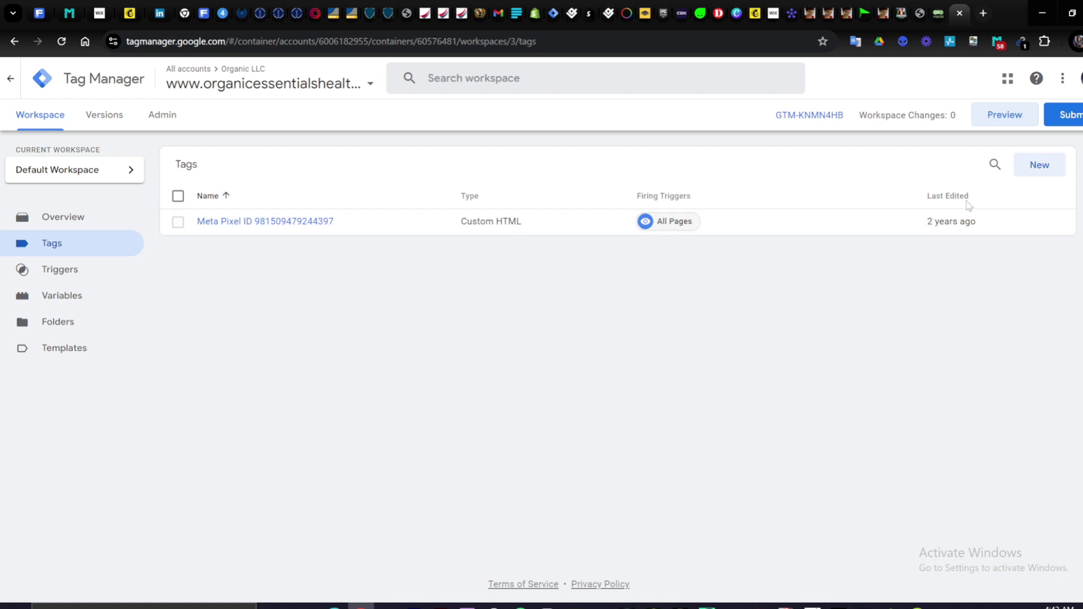
pyautogui.click(1009, 123)
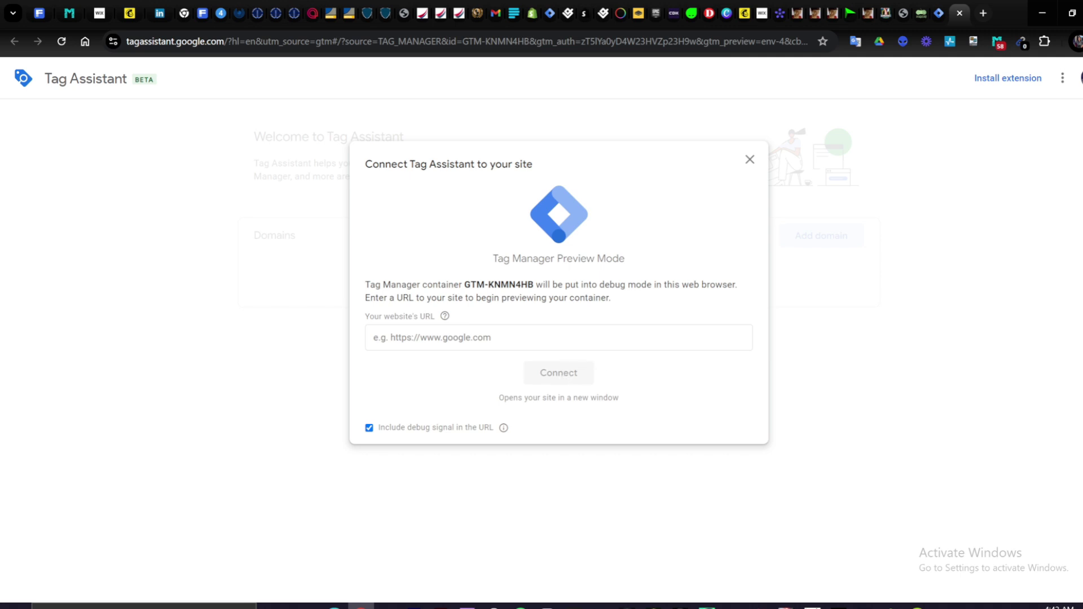
pyautogui.click(750, 160)
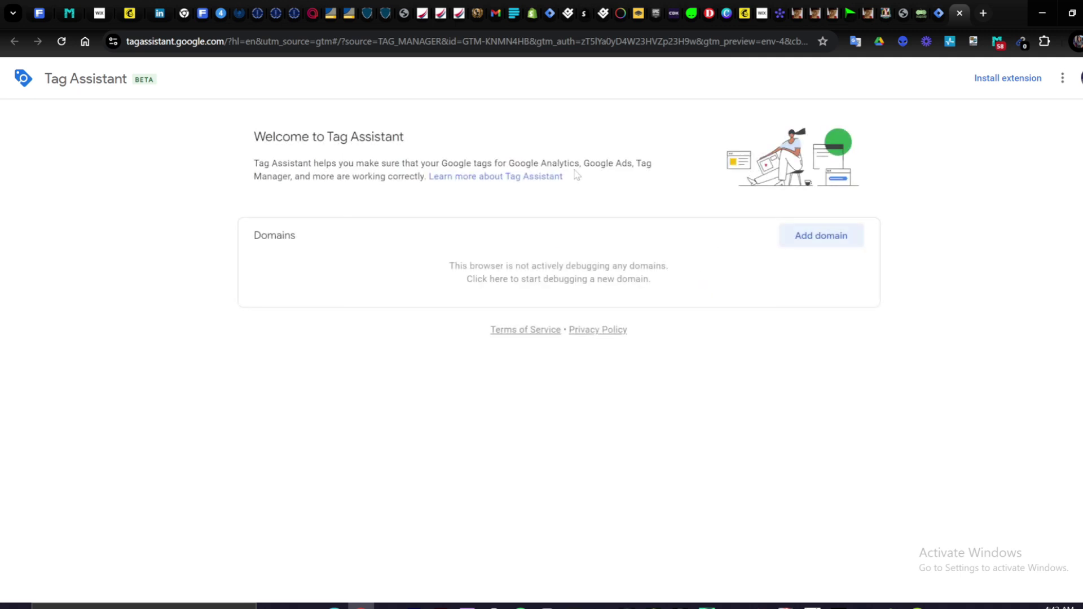
pyautogui.click(937, 13)
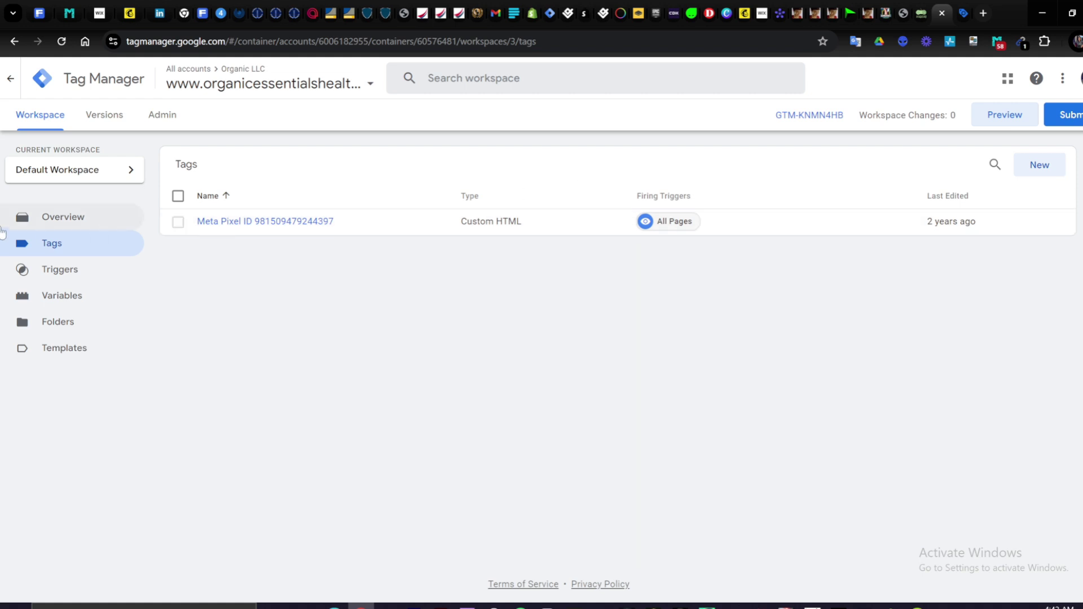
# Return to the workspace overview and switch to Google Analytics.
pyautogui.click(50, 225)
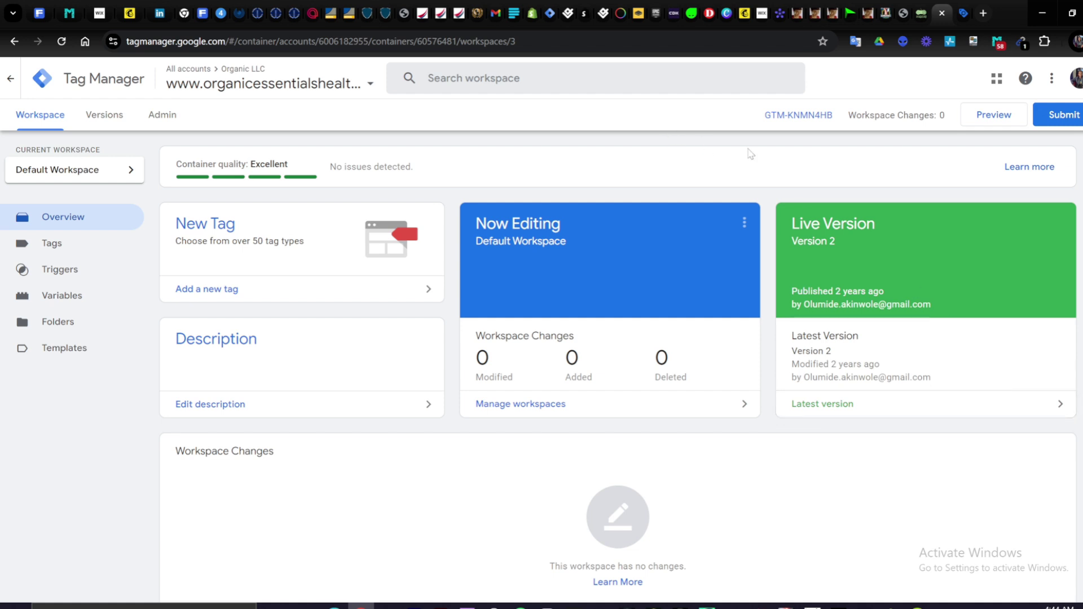
pyautogui.click(996, 83)
pyautogui.click(852, 199)
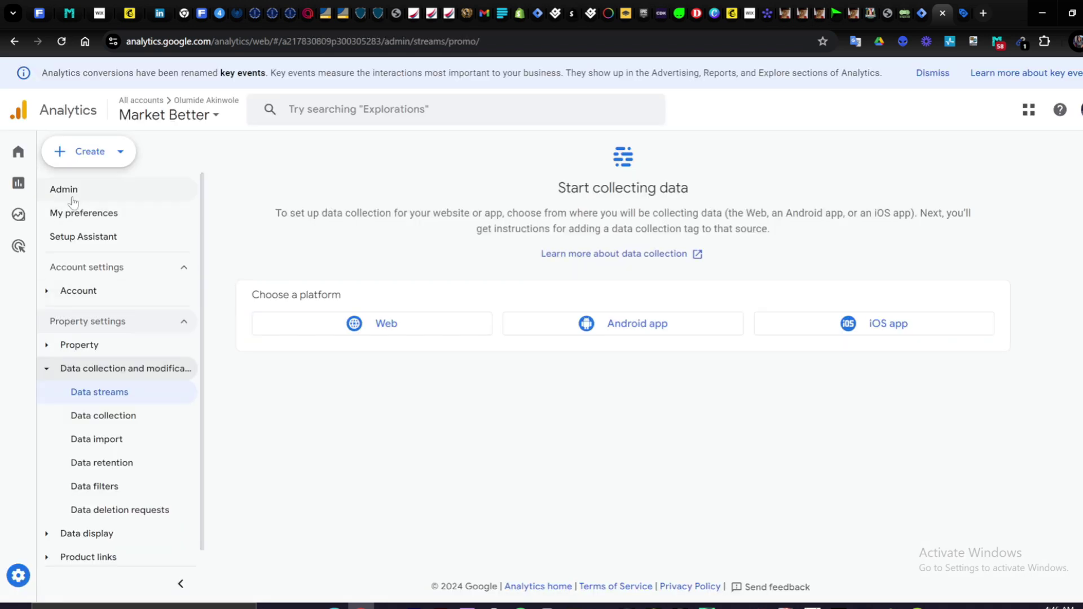
# Start creating a new Analytics account.
pyautogui.click(104, 152)
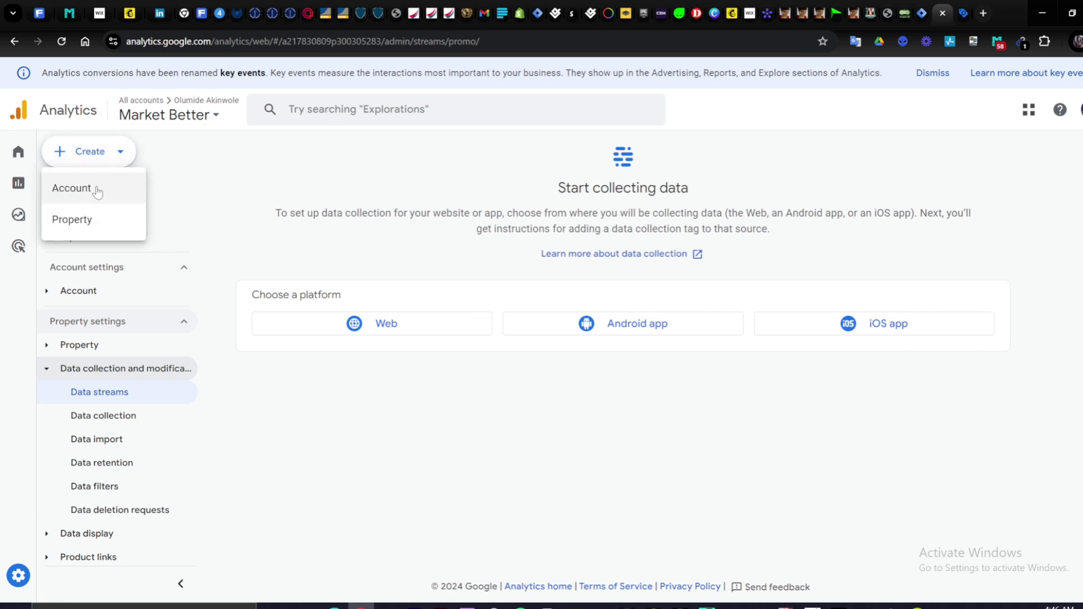
pyautogui.click(236, 167)
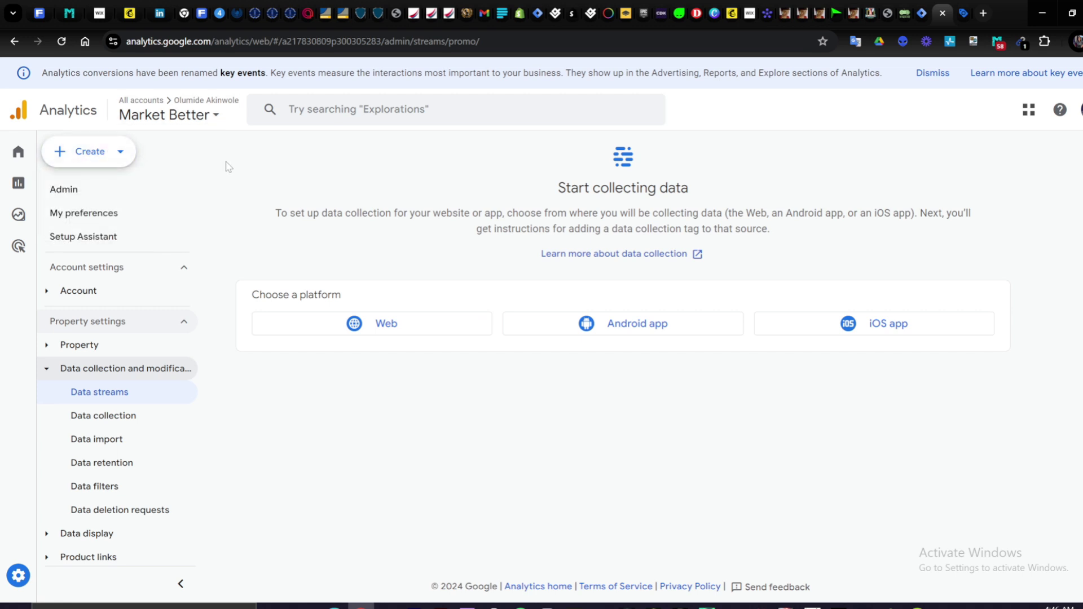
pyautogui.click(113, 159)
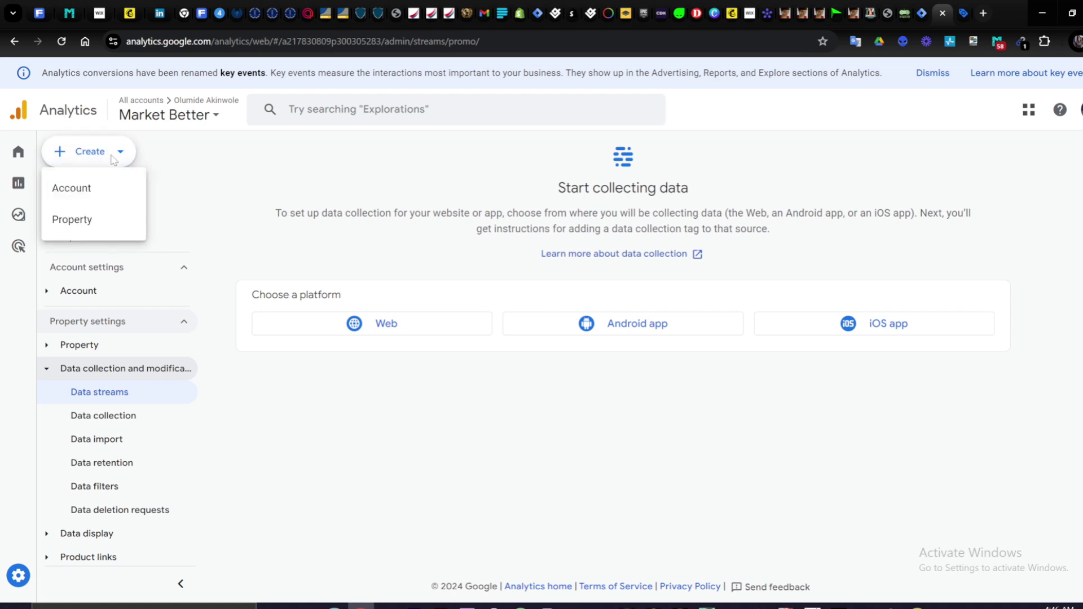
pyautogui.click(89, 189)
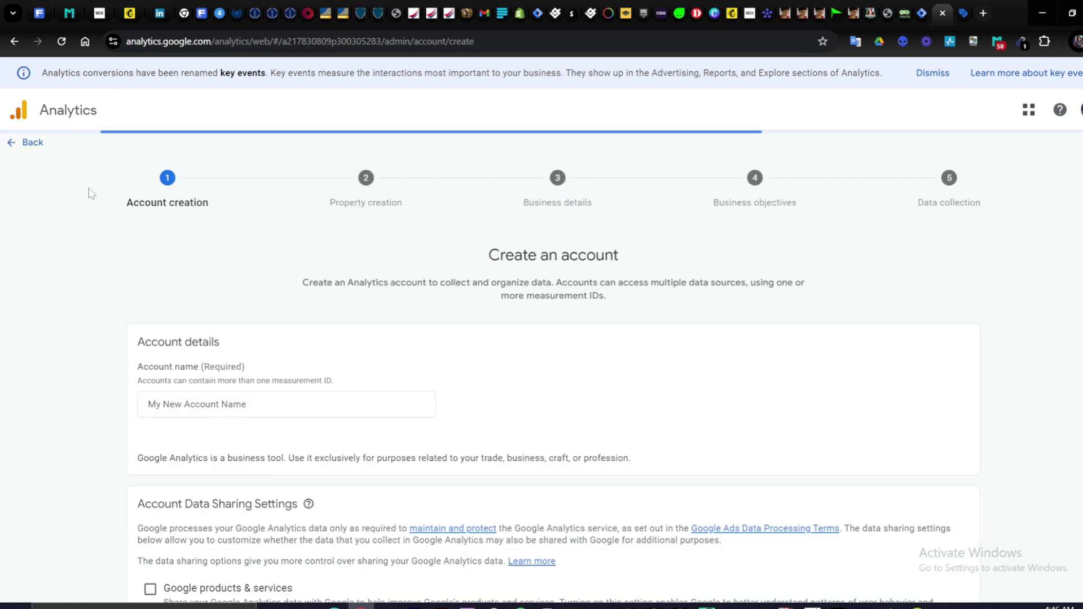
# Fill in the account name, enable Google products & services data sharing, and continue to property creation.
pyautogui.scroll(-2, 286, 344)
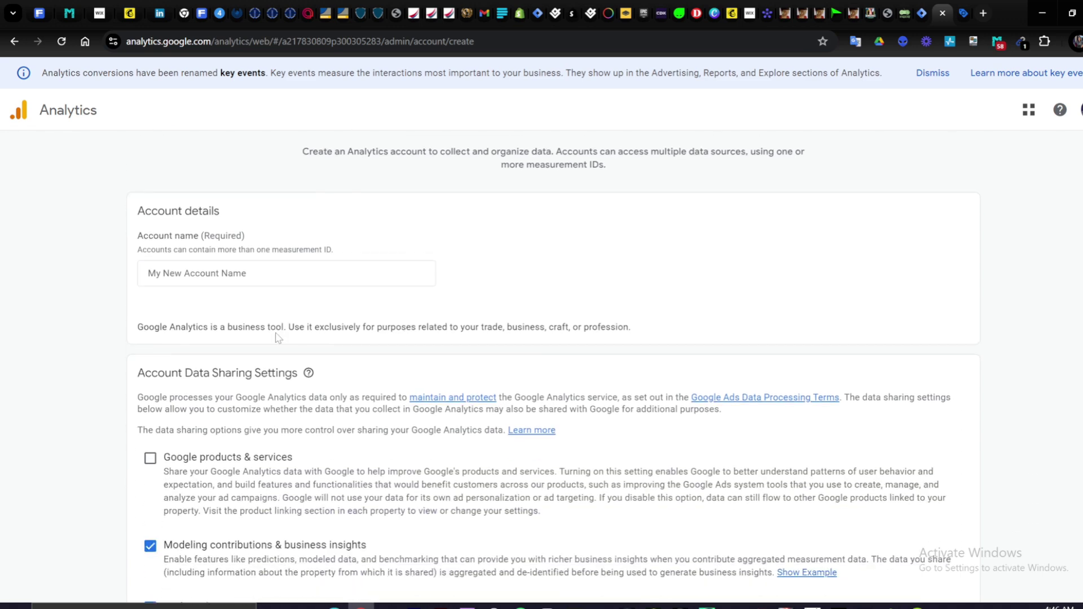
pyautogui.click(226, 273)
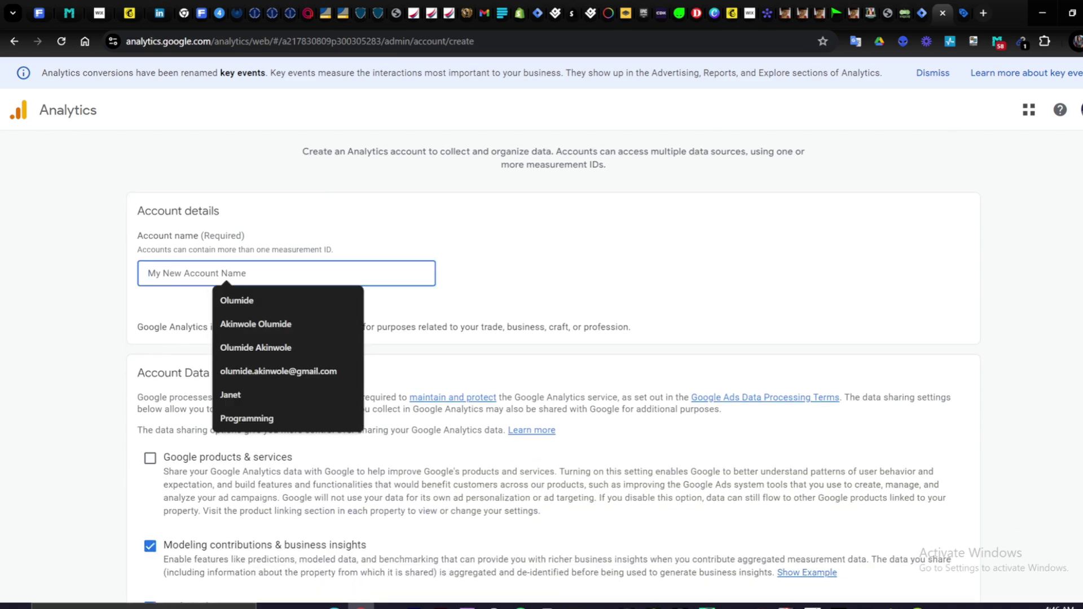
pyautogui.scroll(-4, 226, 277)
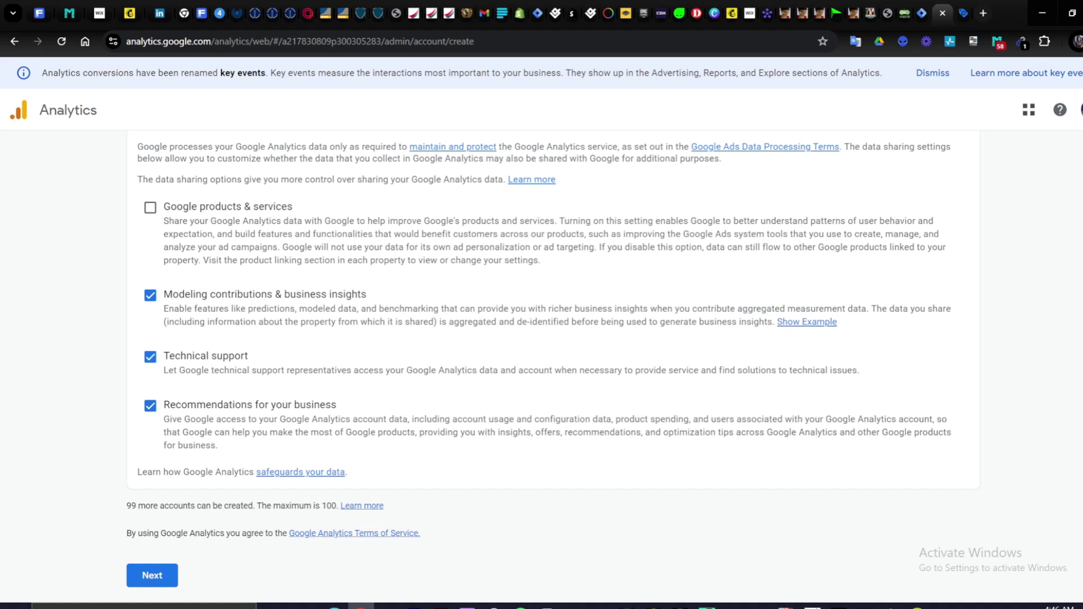
pyautogui.click(150, 207)
pyautogui.click(153, 575)
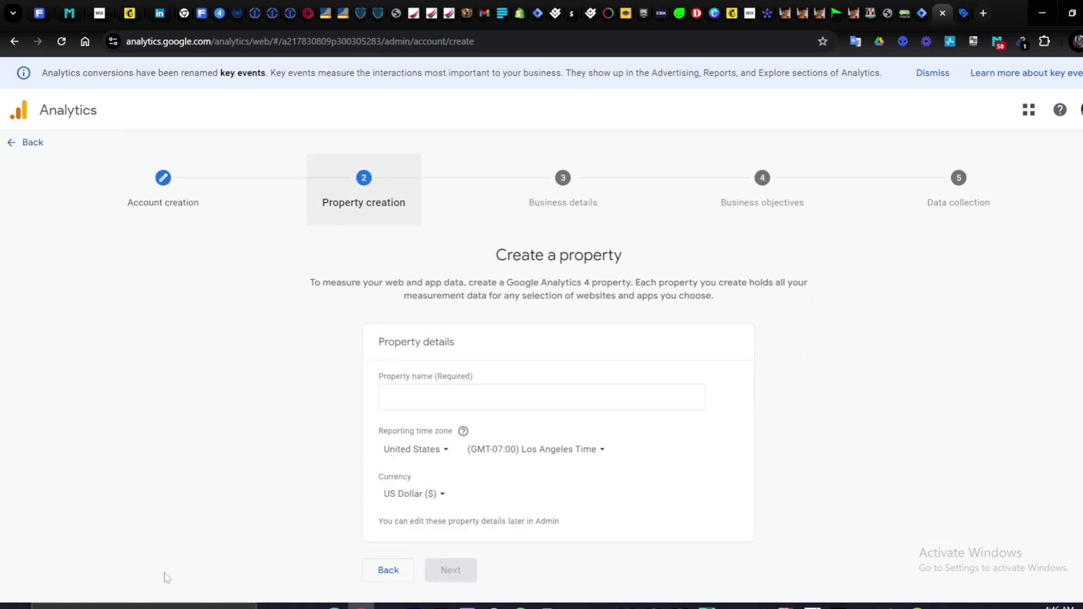
# Name the new property JUSTFORTUTORIAL and continue to the business details.
pyautogui.moveTo(291, 329); pyautogui.dragTo(253, 303)
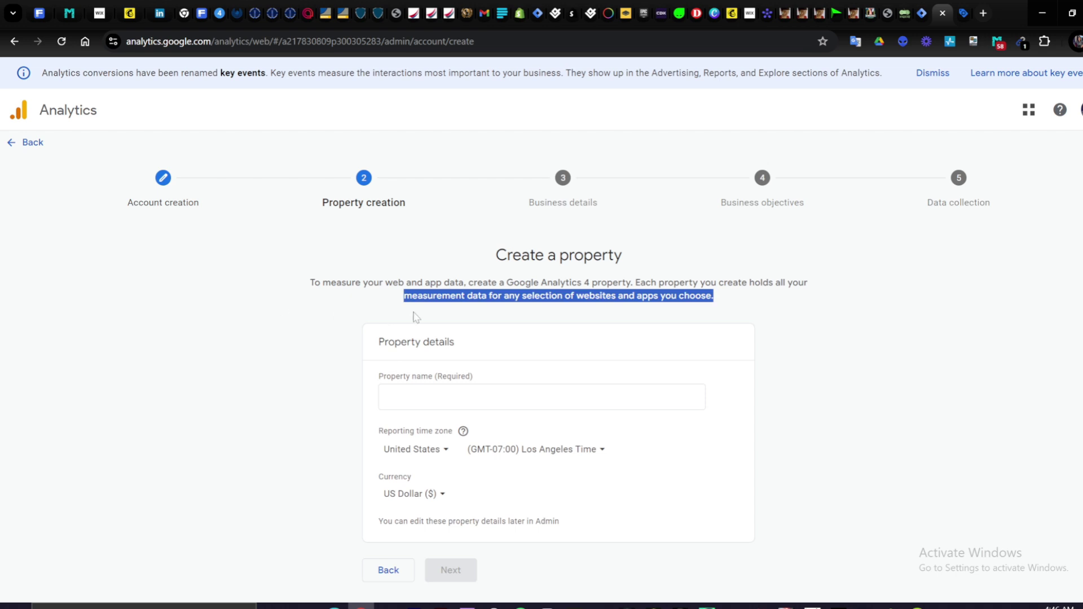
pyautogui.click(352, 296)
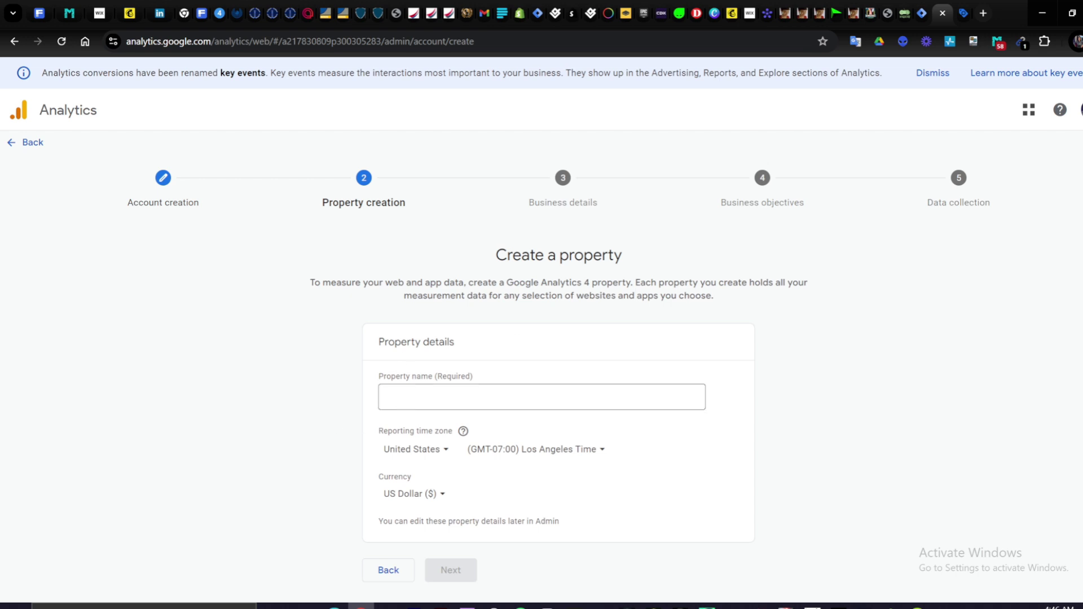
pyautogui.click(451, 397)
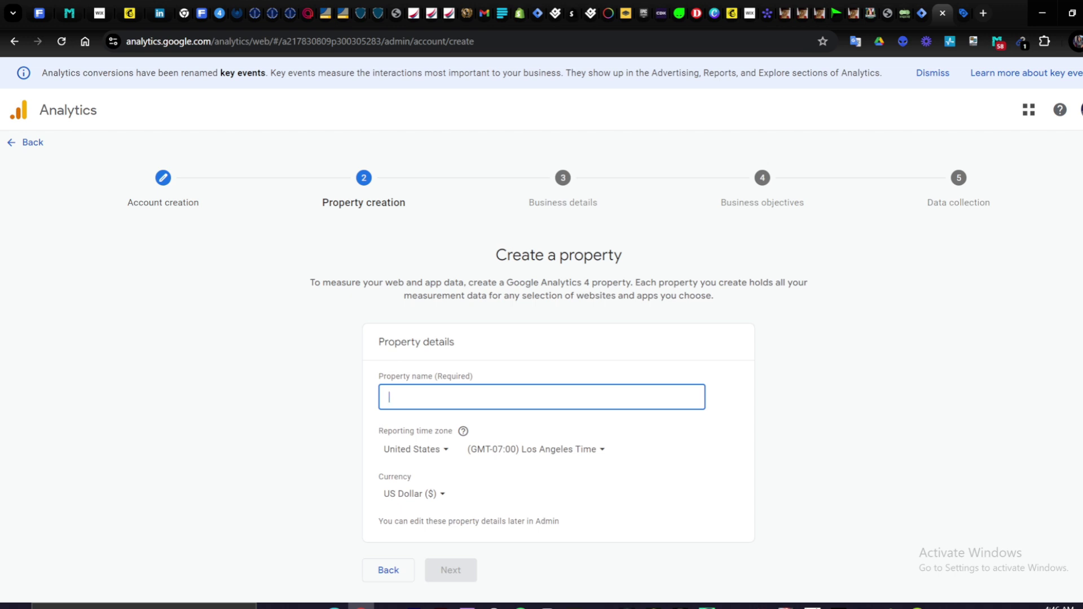
pyautogui.write('JUSTFORTUTORIAL')
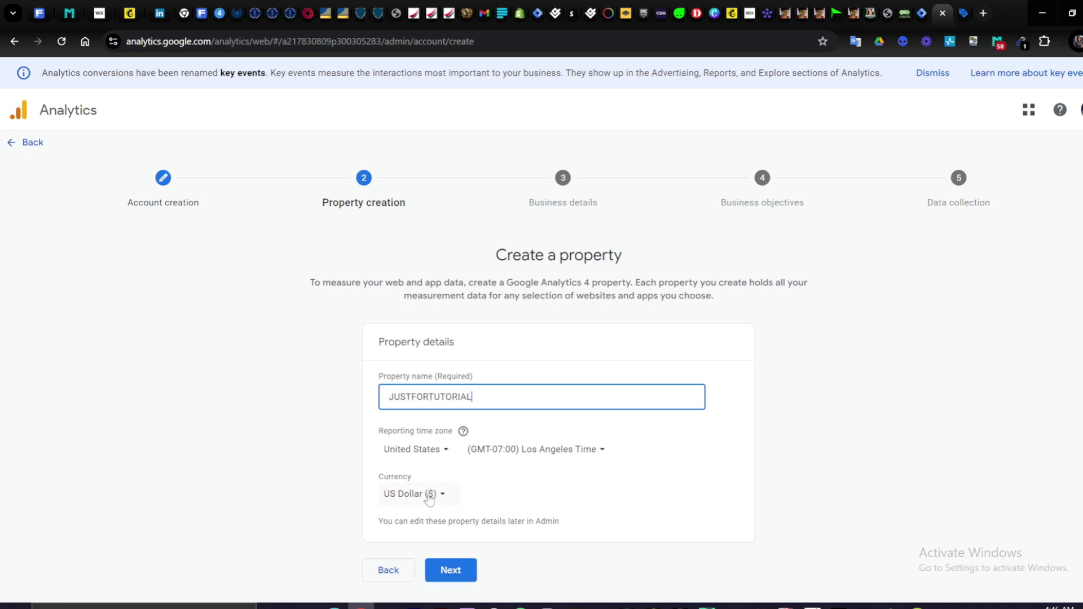
pyautogui.click(451, 570)
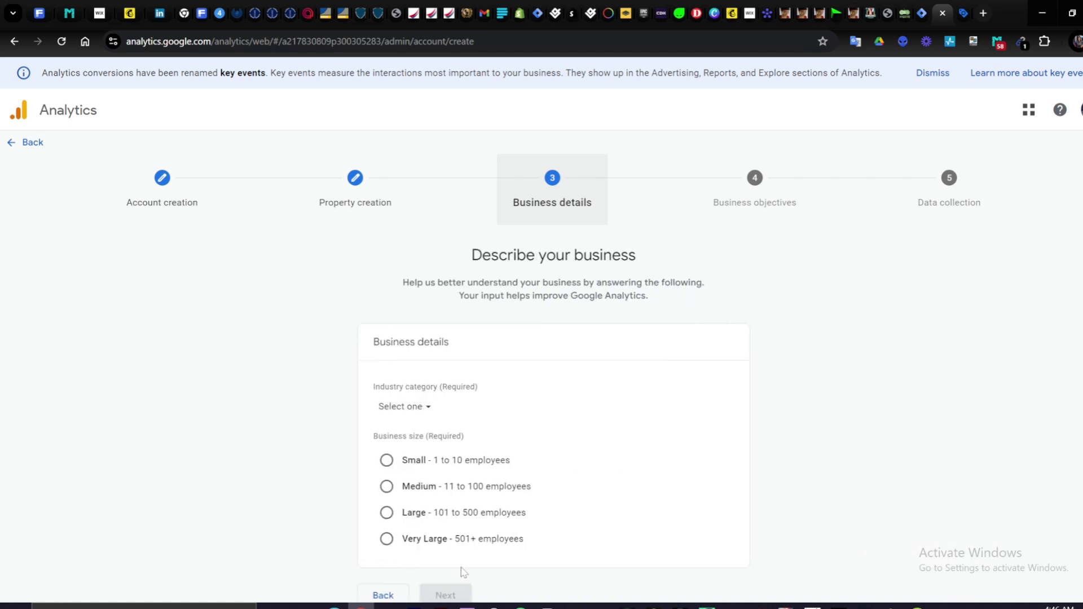
# Describe the business as Computers & Electronics with size Small - 1 to 10 employees, and continue to the business objectives.
pyautogui.click(412, 407)
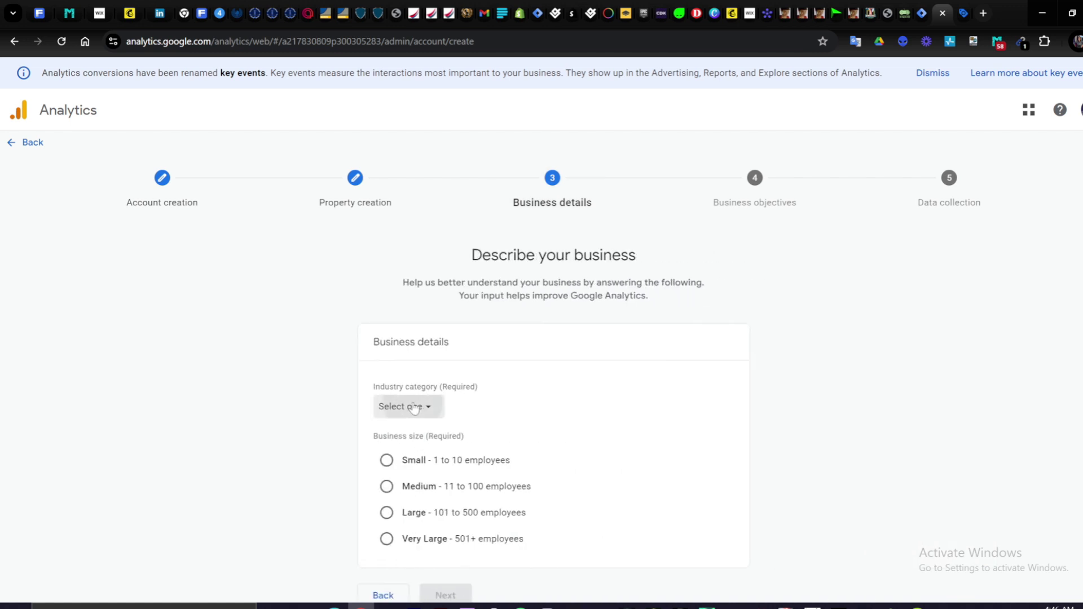
pyautogui.scroll(-2, 458, 286)
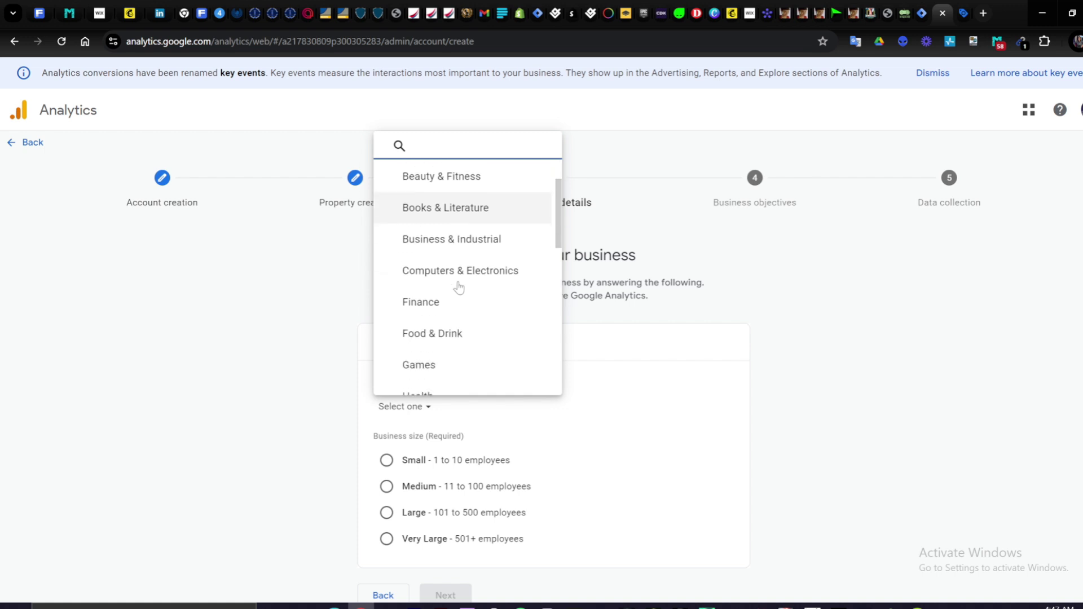
pyautogui.scroll(2, 458, 286)
pyautogui.scroll(-1, 459, 298)
pyautogui.scroll(-3, 459, 294)
pyautogui.scroll(4, 460, 297)
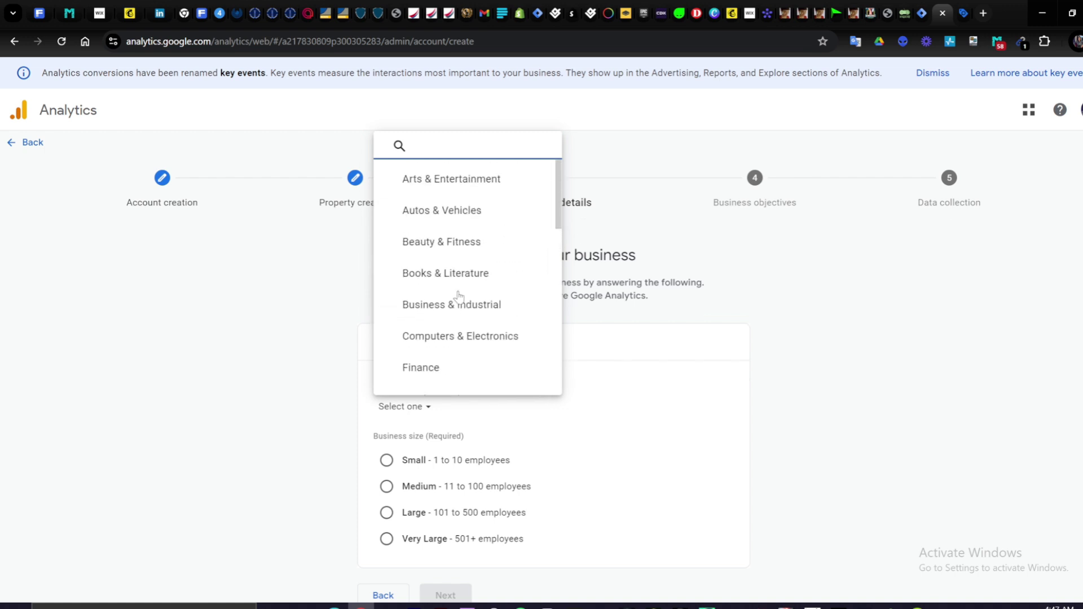
pyautogui.click(440, 346)
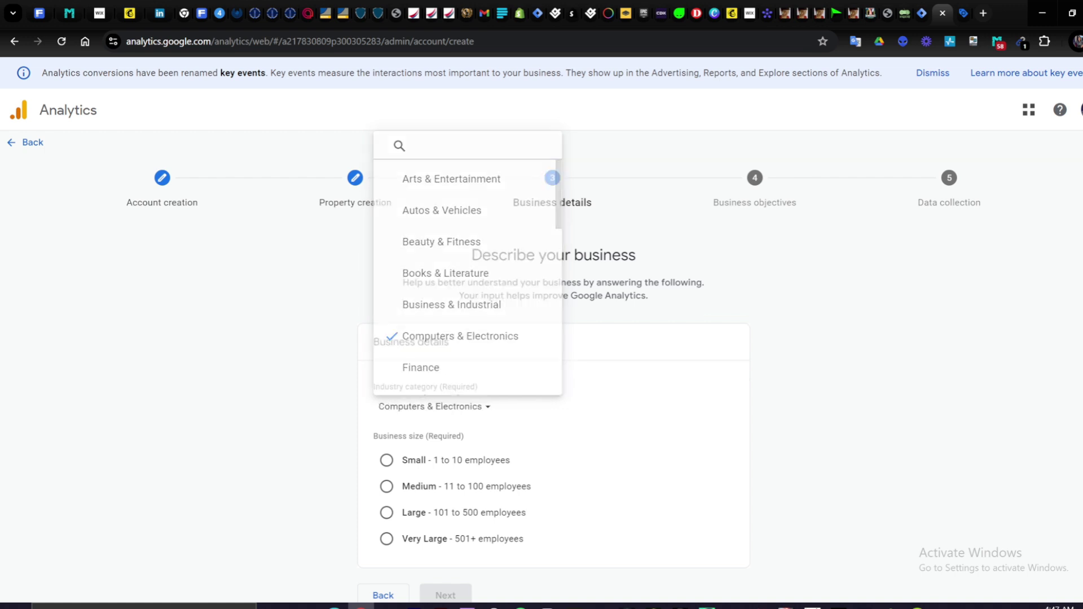
pyautogui.click(385, 459)
pyautogui.scroll(-1, 437, 474)
pyautogui.click(446, 575)
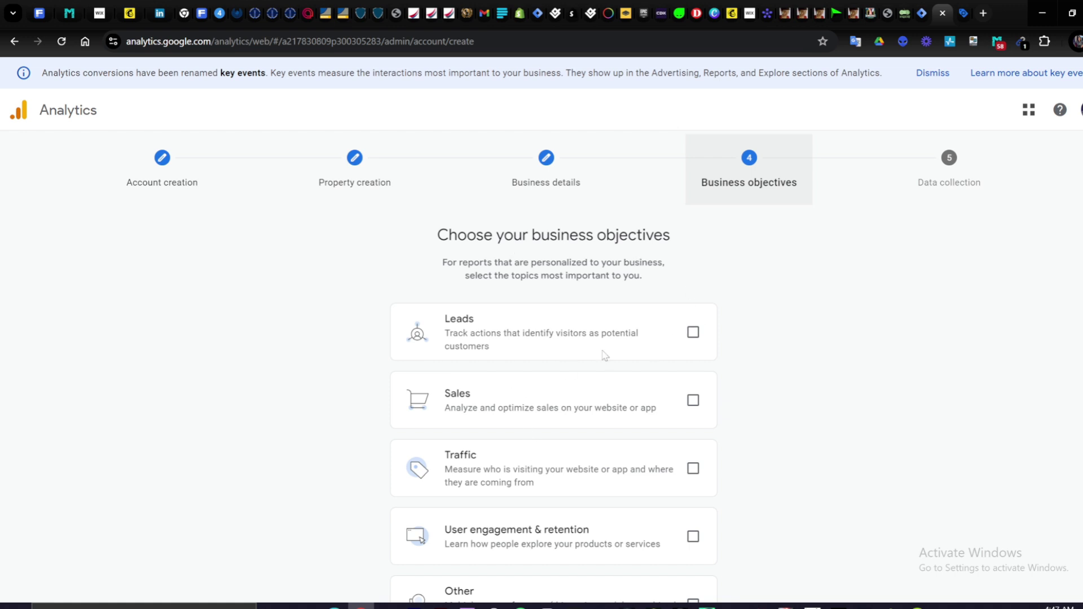
# Choose User engagement & retention as the business objective and create the property.
pyautogui.scroll(-2, 615, 423)
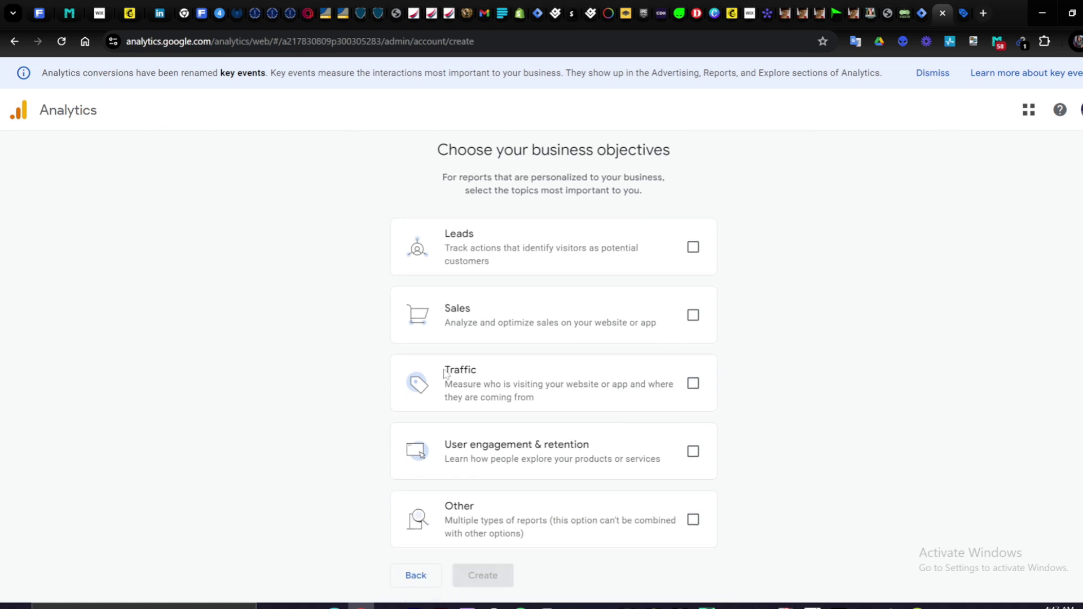
pyautogui.click(693, 463)
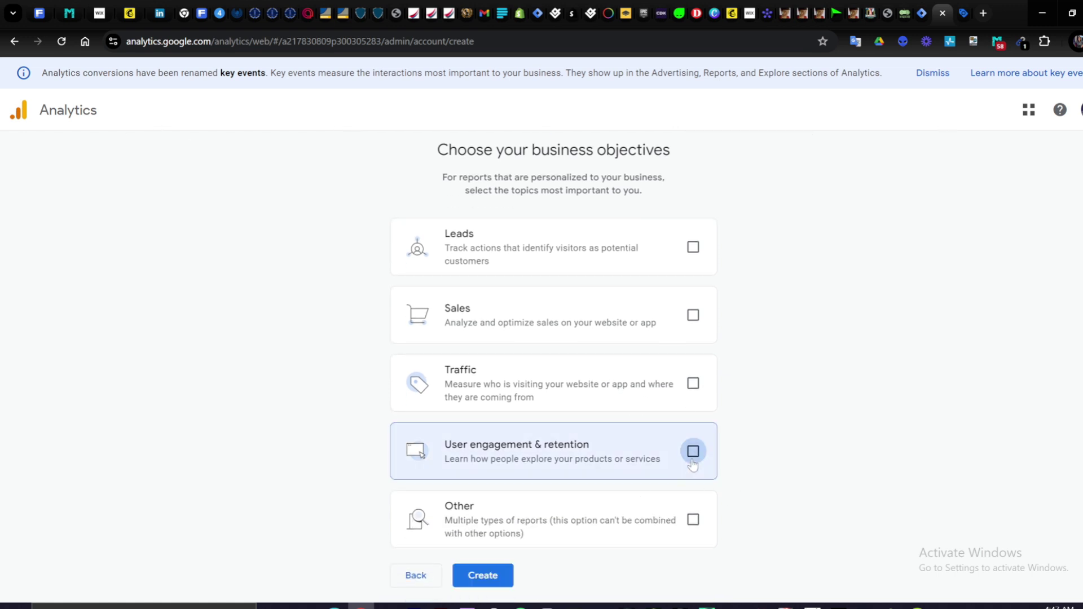
pyautogui.click(482, 576)
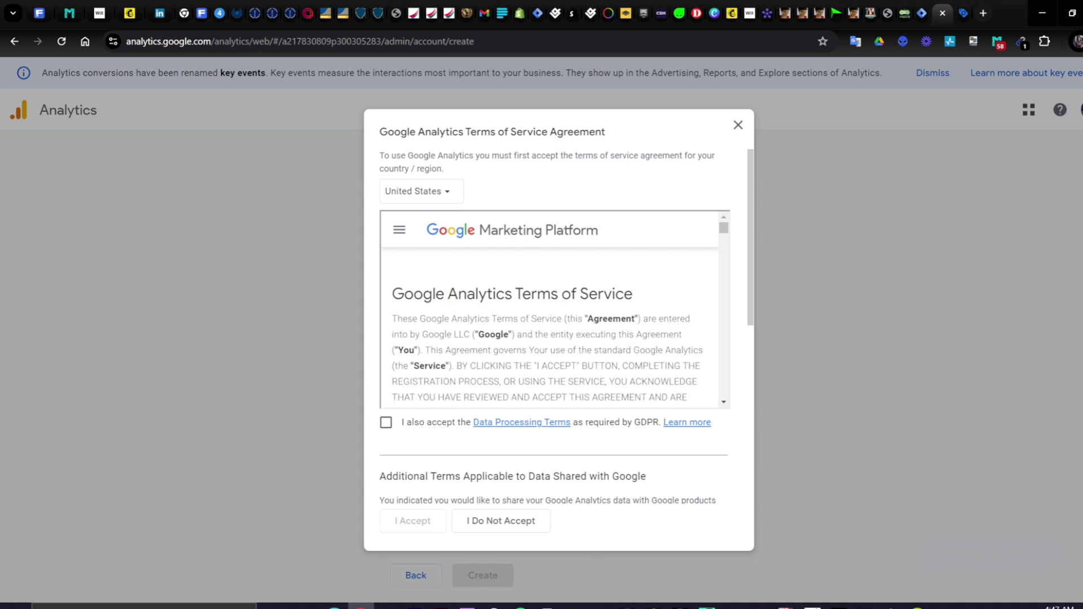
# Accept the Google Analytics terms of service, including the Data Processing Terms and the Measurement Controller-Controller Data Protection Terms.
pyautogui.click(386, 423)
pyautogui.scroll(-6, 491, 514)
pyautogui.click(386, 478)
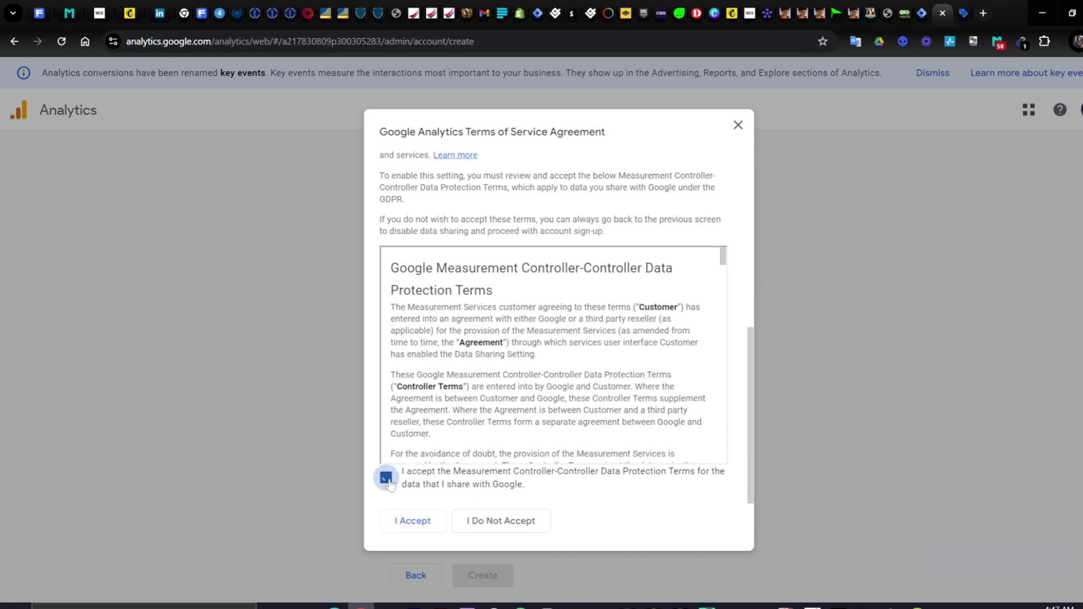
pyautogui.click(417, 522)
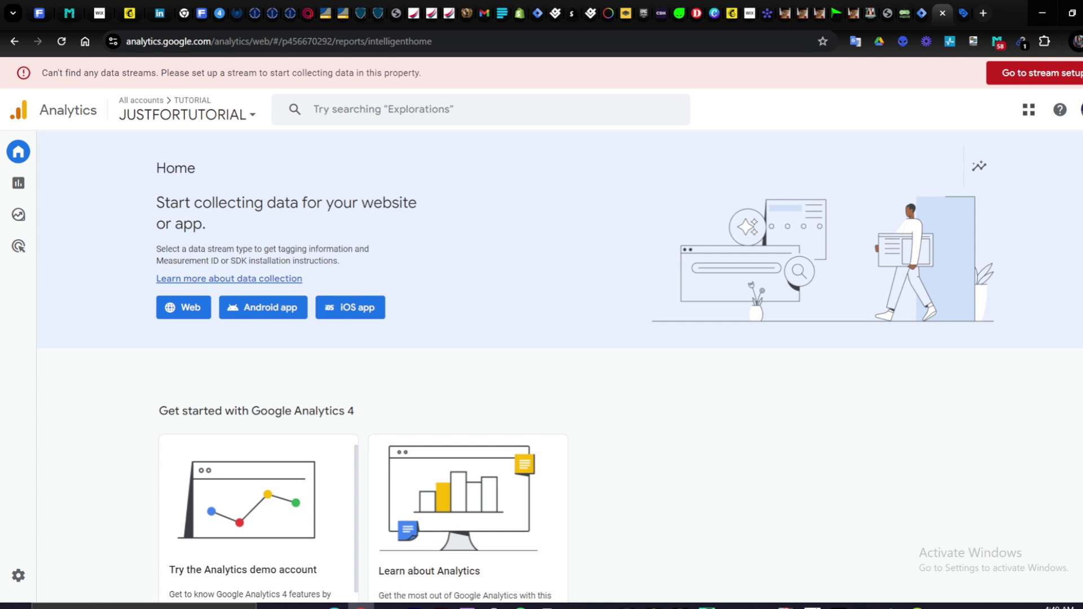
pyautogui.click(180, 309)
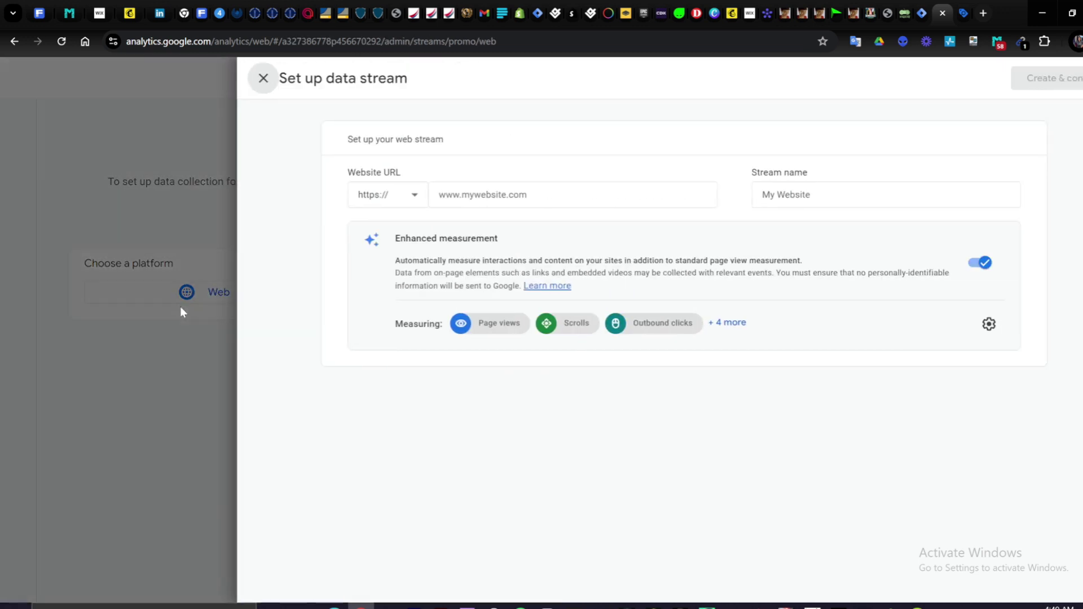
pyautogui.click(477, 192)
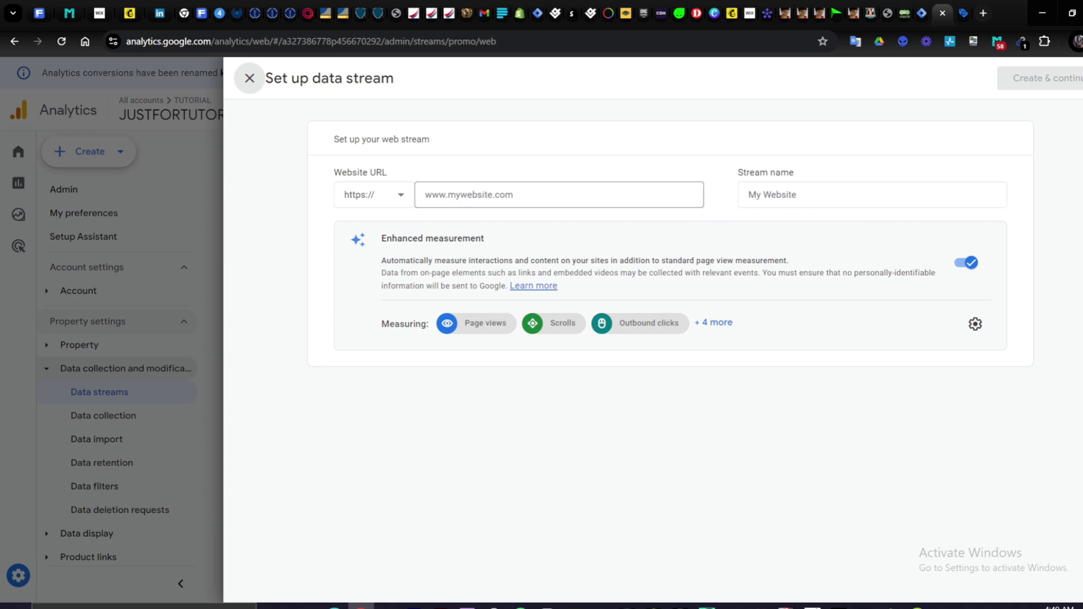
pyautogui.click(477, 194)
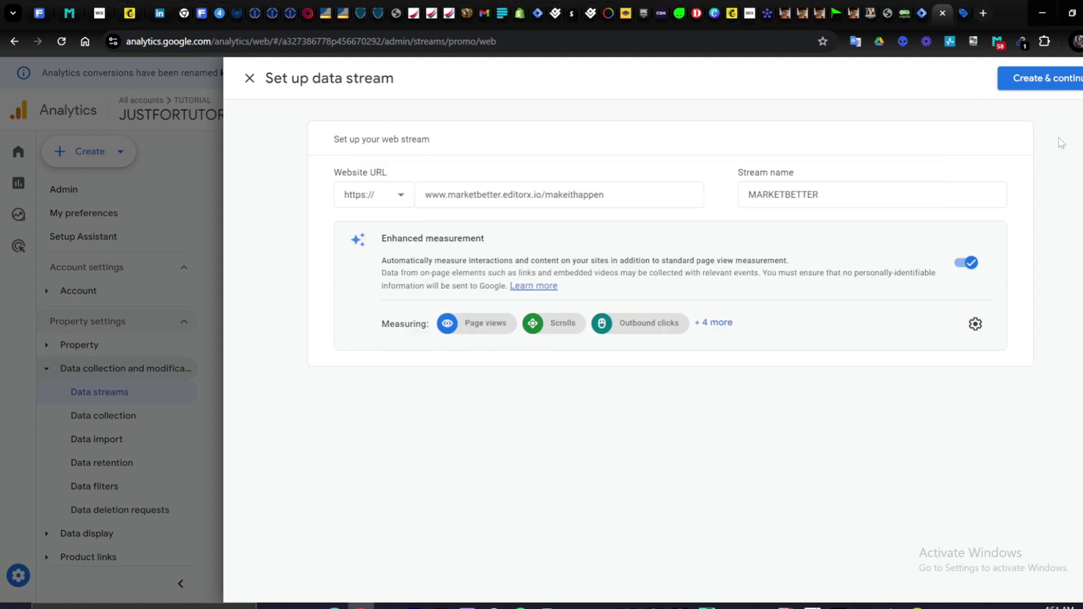
pyautogui.click(1047, 81)
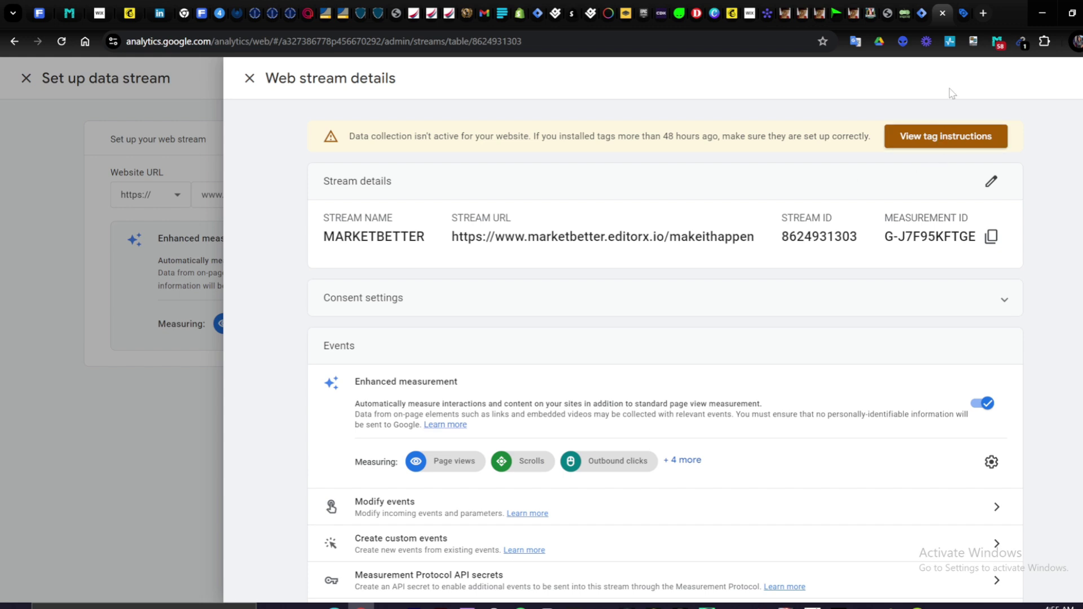
# Switch to the Editor X dashboard and review its instructions for adding a Google Analytics ID to the site.
pyautogui.click(750, 13)
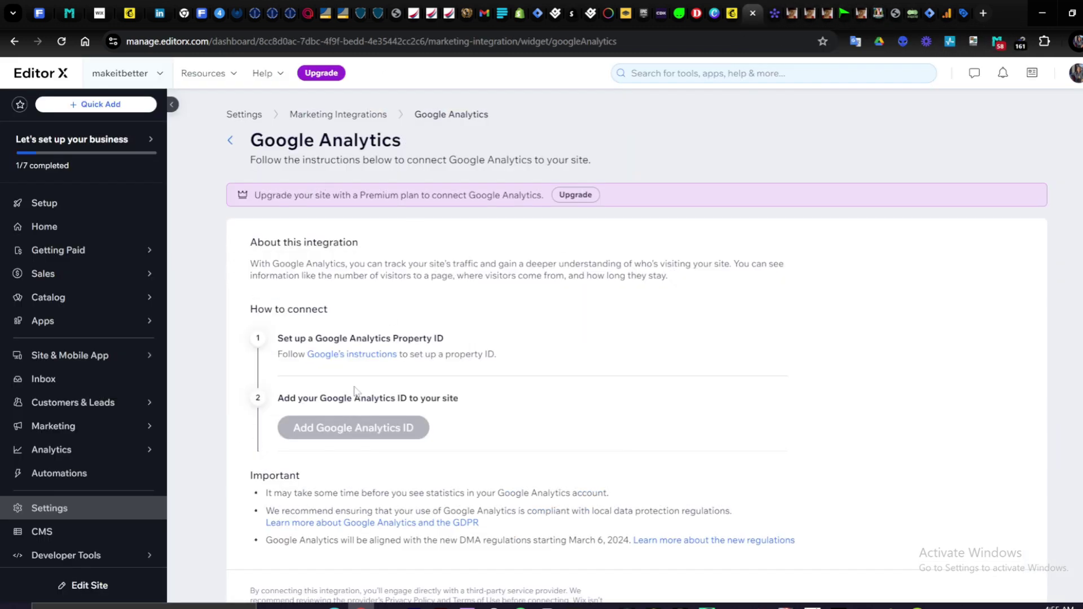
pyautogui.scroll(-1, 356, 390)
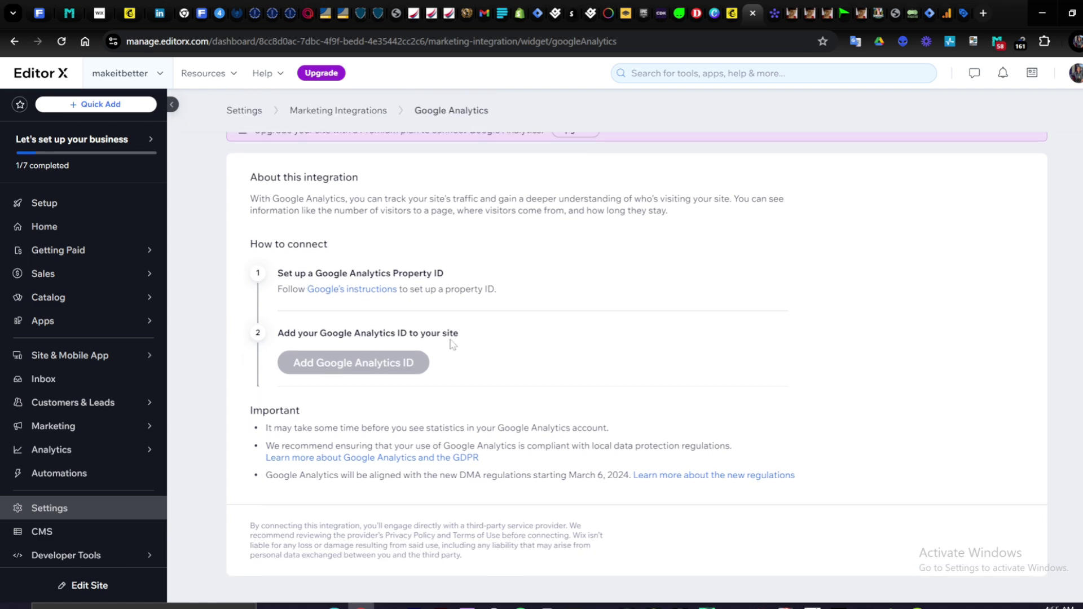
pyautogui.scroll(1, 451, 342)
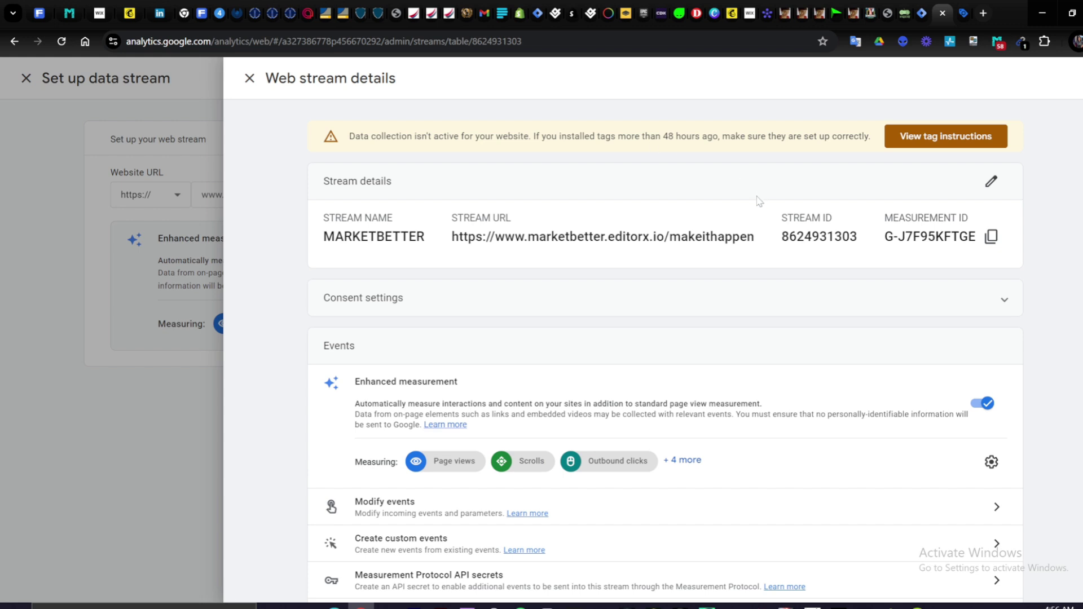
# Copy the MARKETBETTER stream's measurement ID in Google Analytics, and switch to the tag list in Google Tag Manager.
pyautogui.click(993, 242)
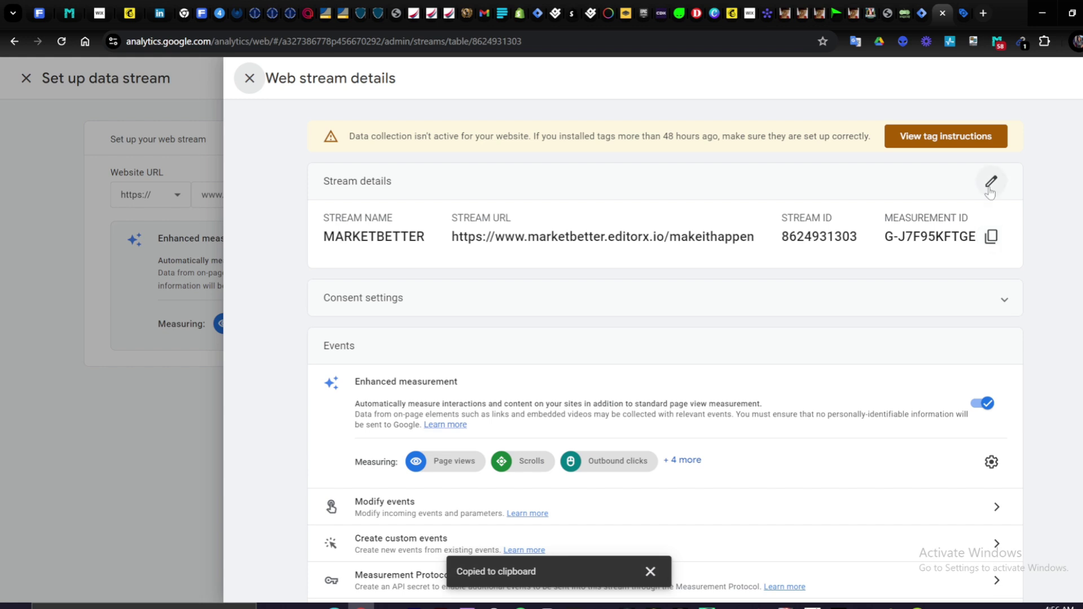
pyautogui.click(923, 14)
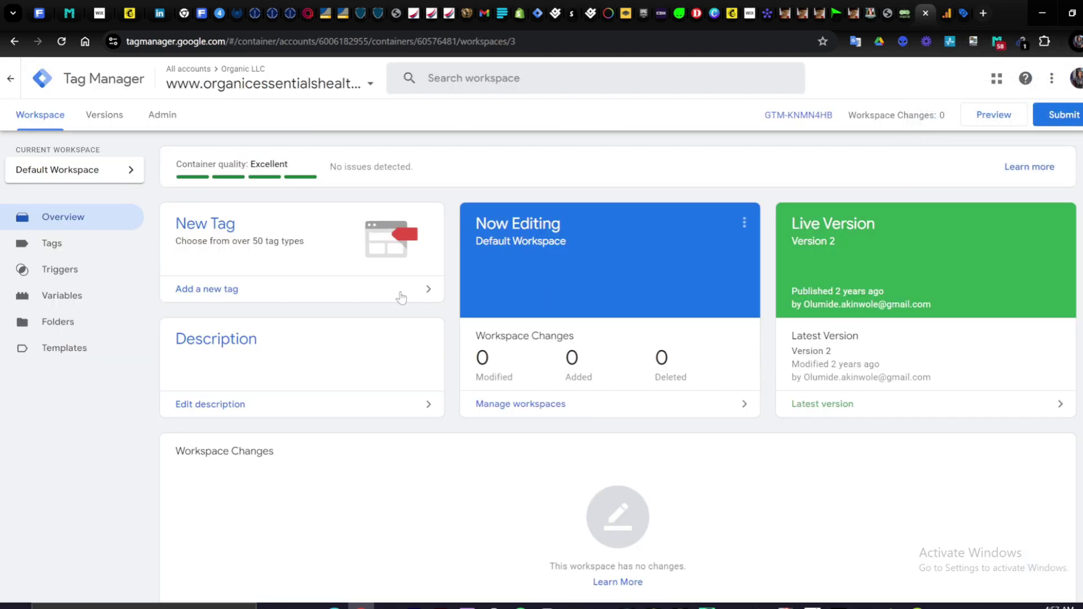
pyautogui.click(79, 246)
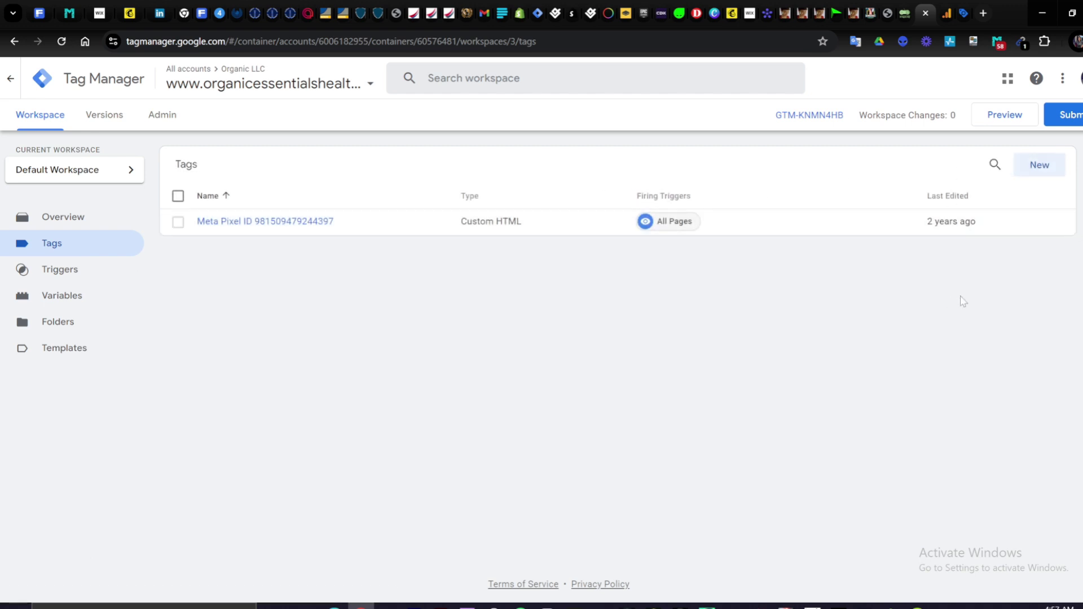
# Start a new tag in the workspace and name it TUTORIAL.
pyautogui.click(1039, 165)
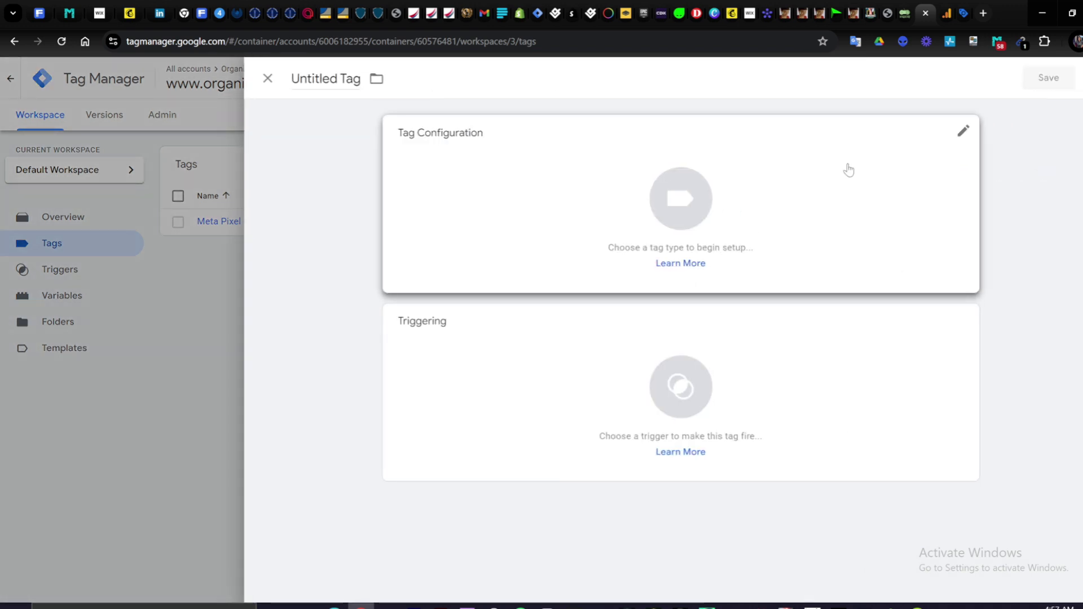
pyautogui.click(346, 84)
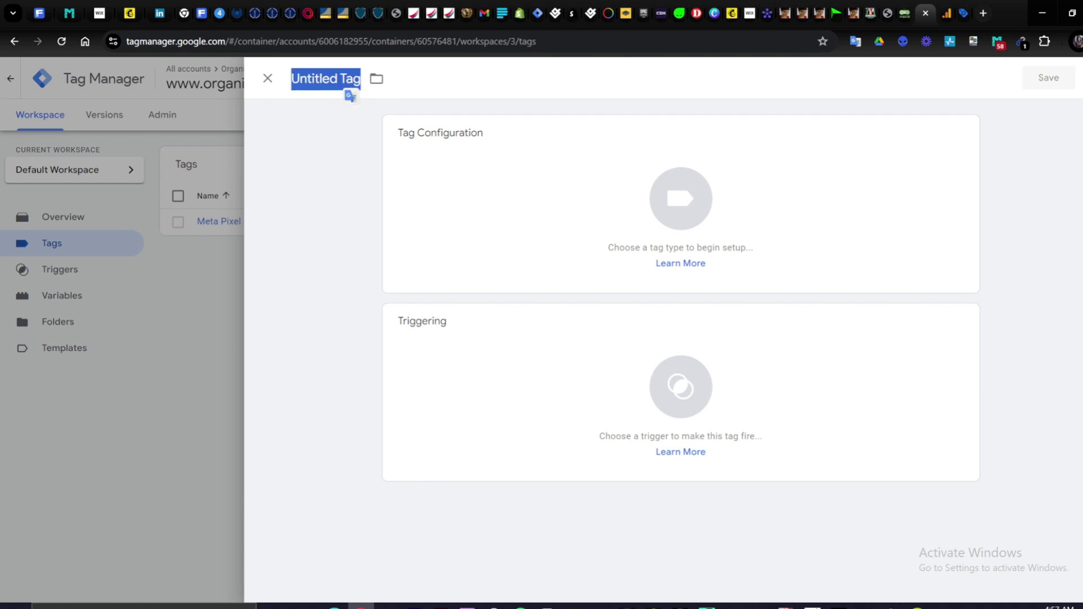
pyautogui.write('TU')
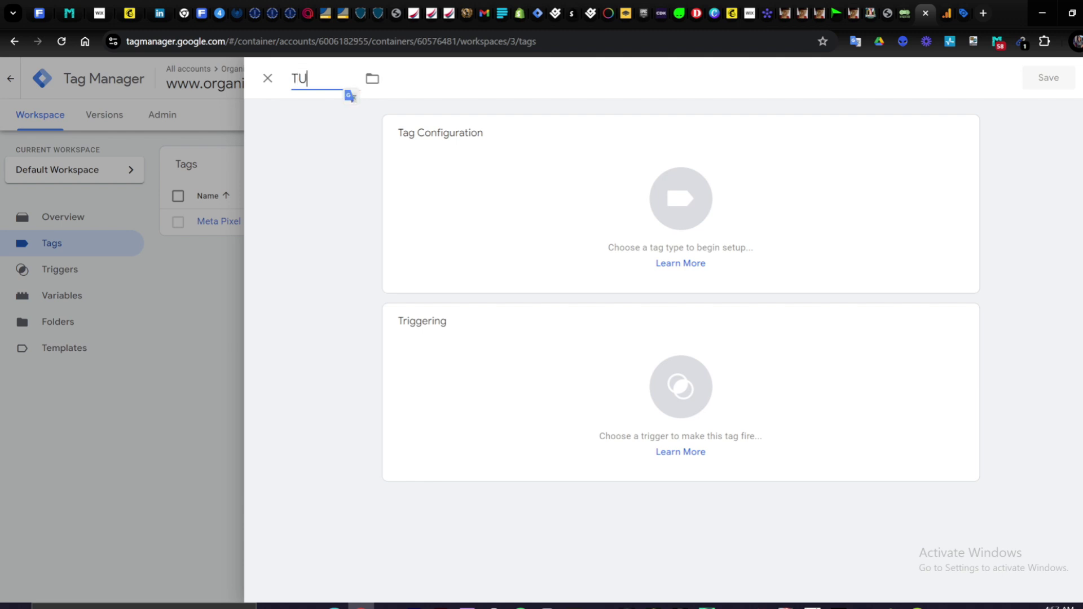
pyautogui.write('TORIAL')
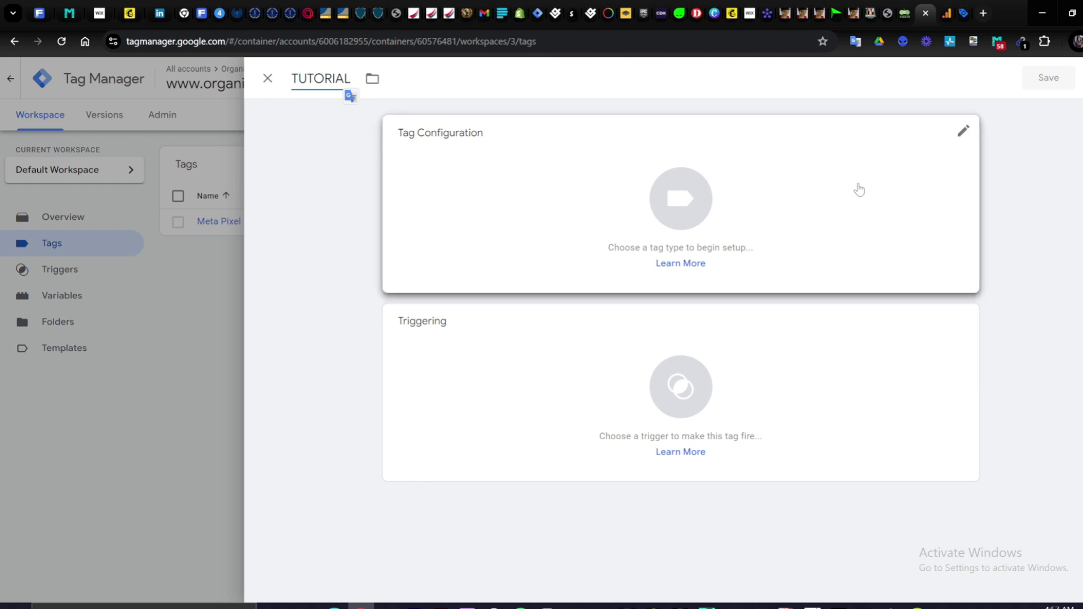
# Set the tag type to Google Analytics: GA4 Event and paste the copied measurement ID into its configuration.
pyautogui.click(965, 133)
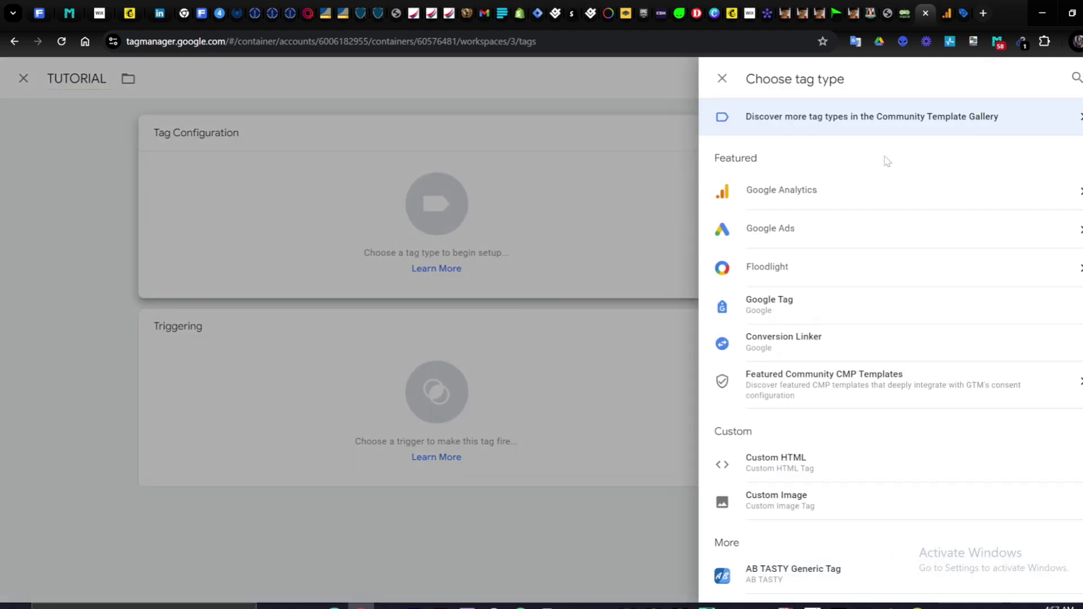
pyautogui.click(822, 201)
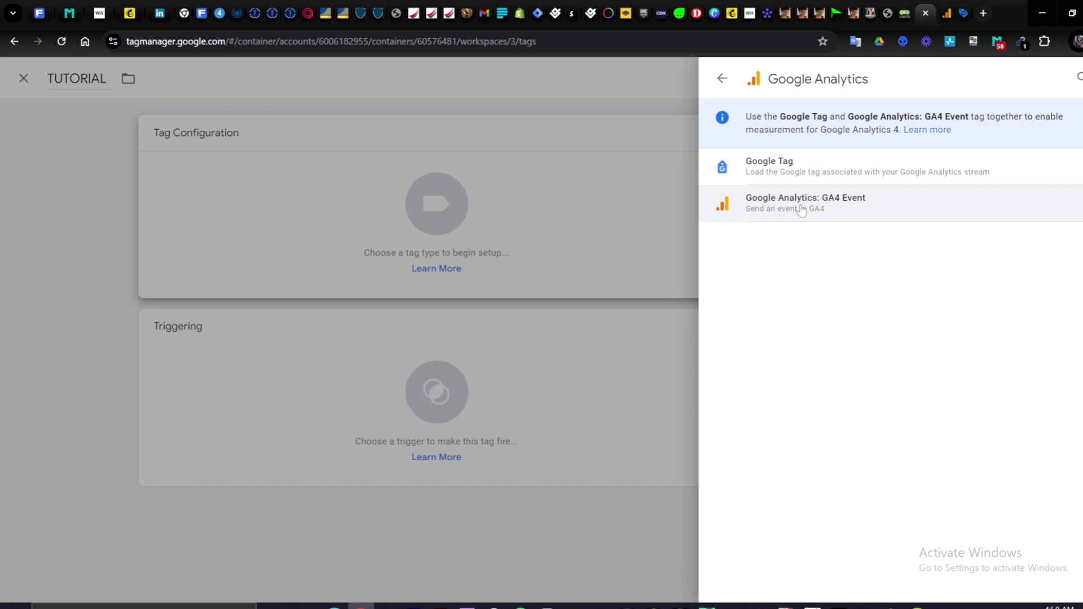
pyautogui.click(803, 210)
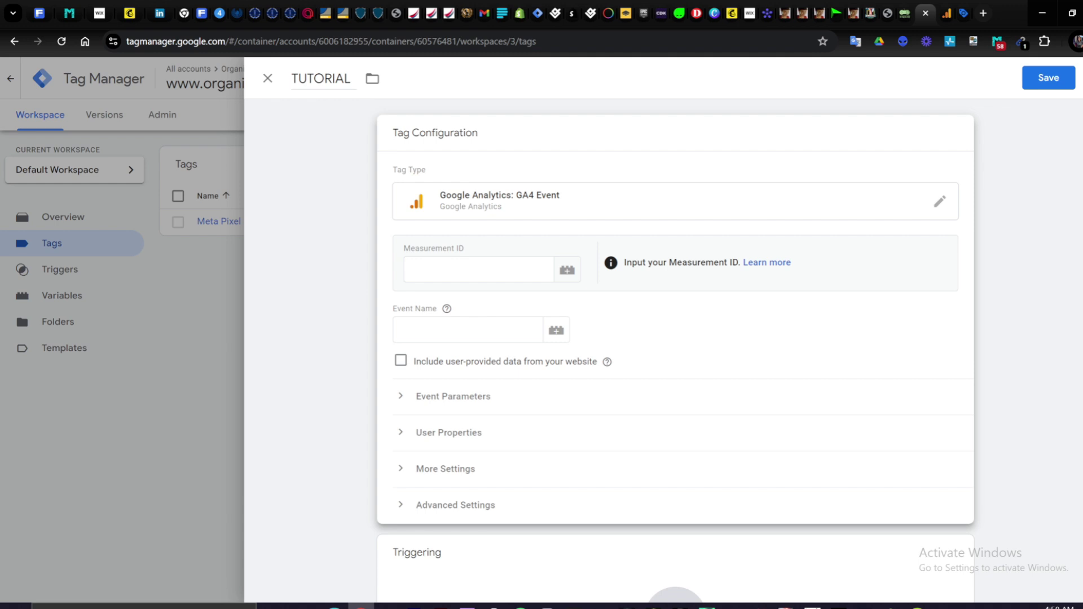
pyautogui.click(449, 270)
pyautogui.rightClick(449, 270)
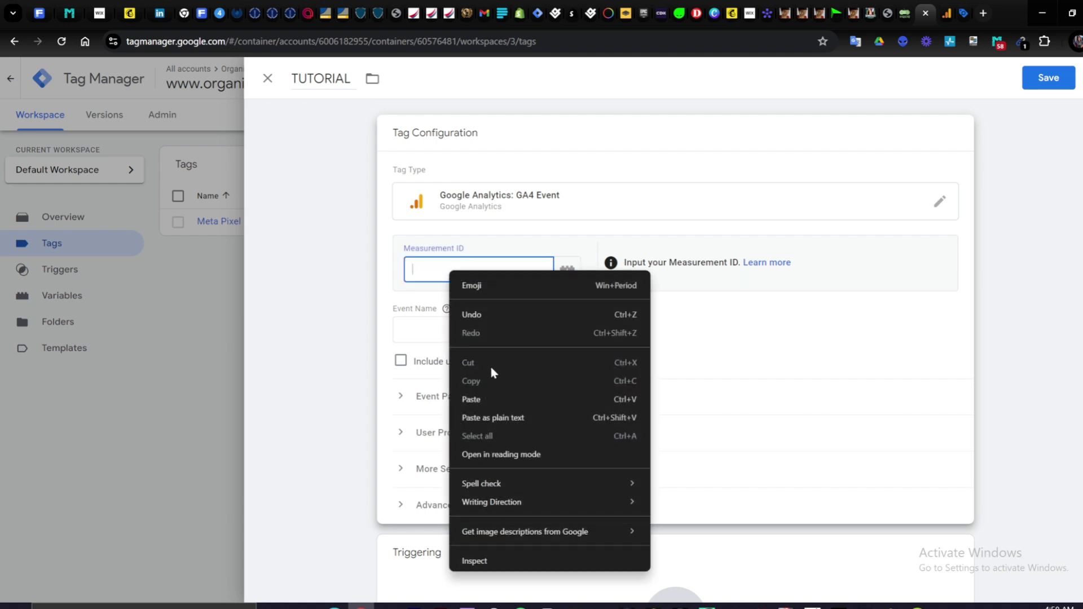
pyautogui.click(485, 401)
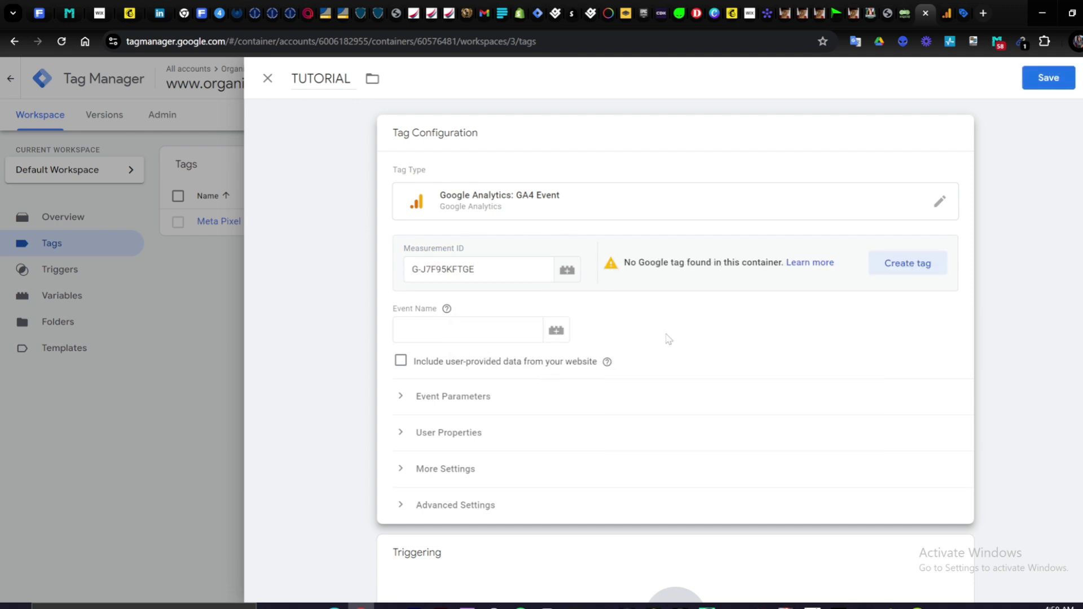
pyautogui.click(669, 339)
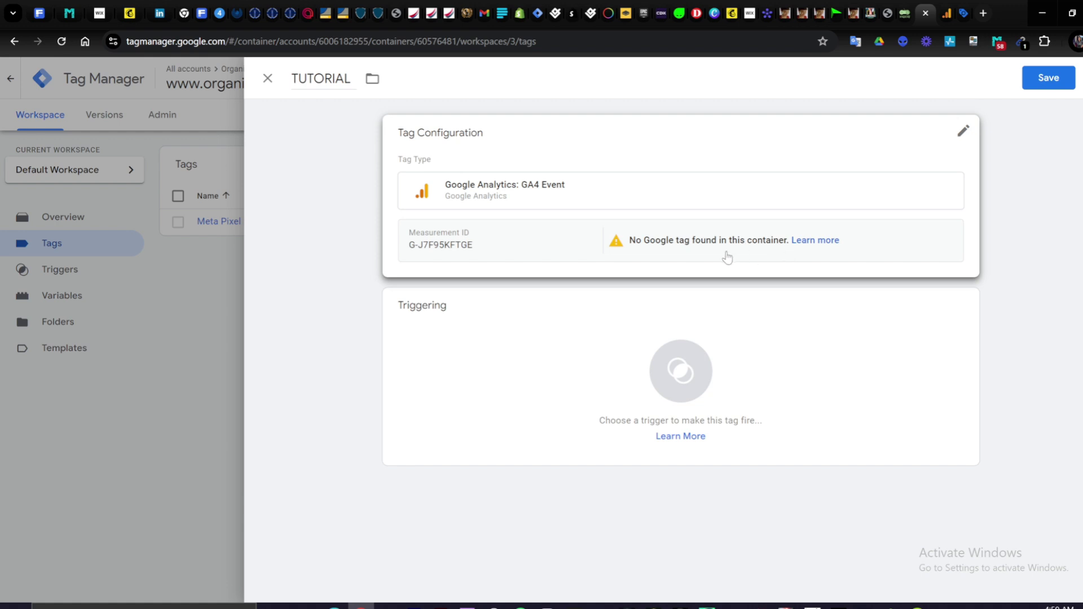
# Create a Google tag for the GA4 Event tag's measurement ID, name it TUTORIAL, and save it.
pyautogui.click(684, 249)
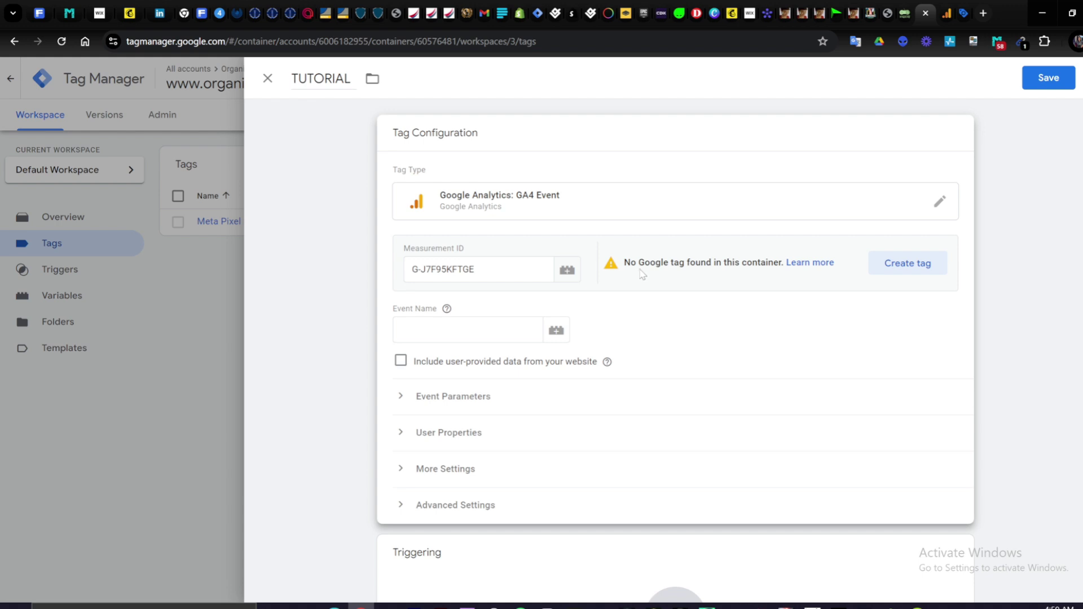
pyautogui.click(907, 264)
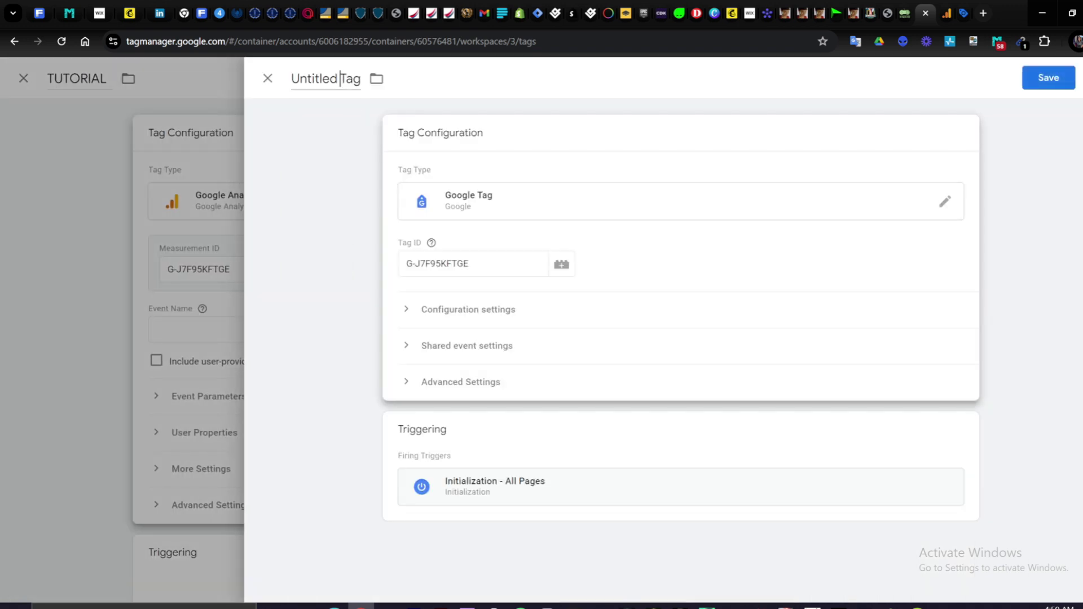
pyautogui.tripleClick(340, 79)
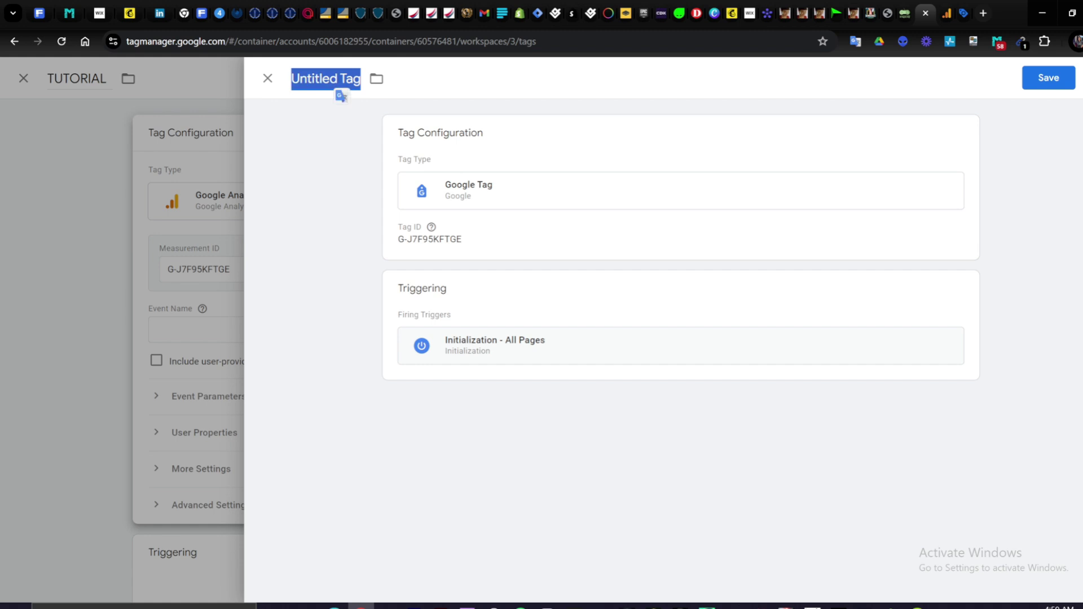
pyautogui.write('TUTOR')
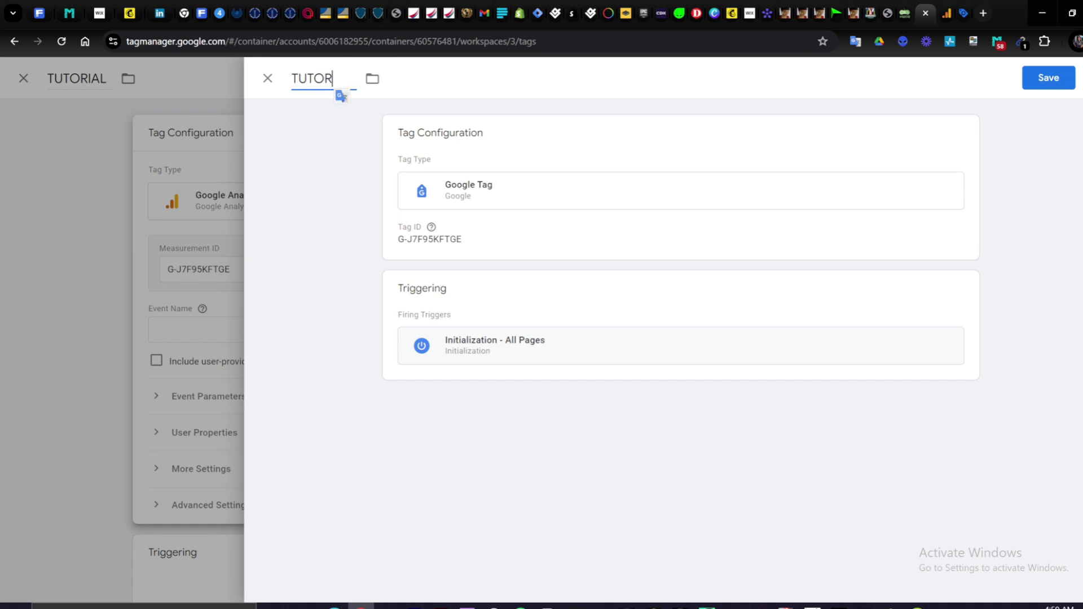
pyautogui.write('IAL')
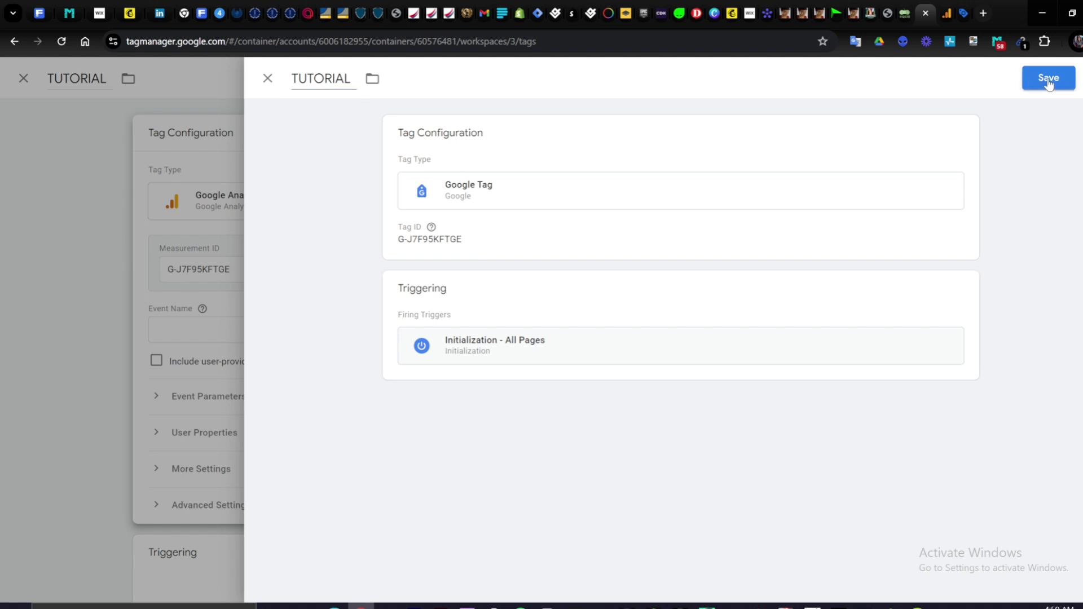
pyautogui.click(1048, 77)
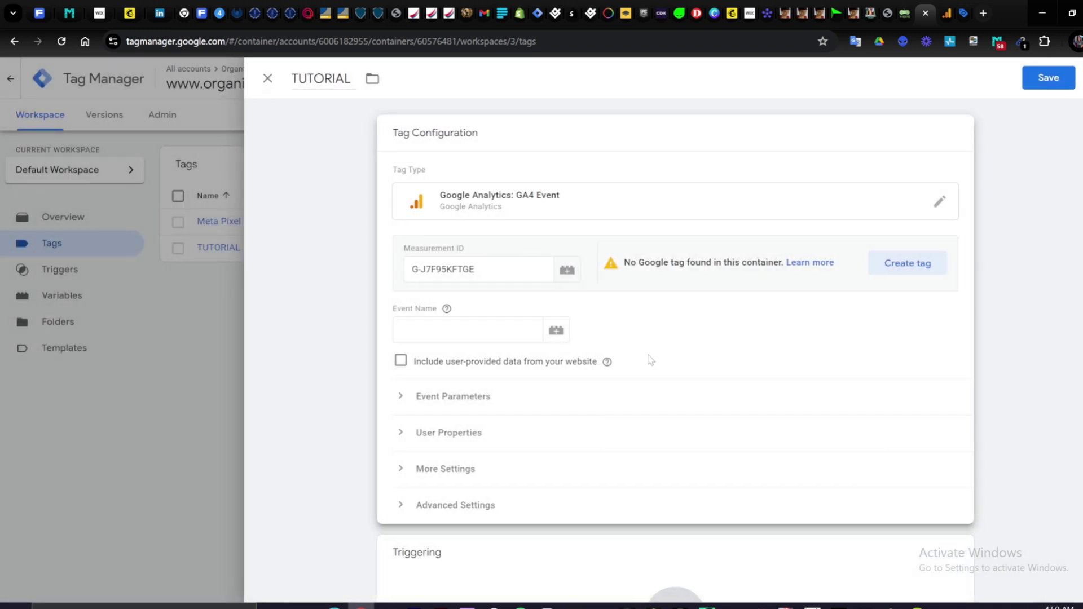
# Try to save the GA4 Event tag with the All Pages, Consent Initialization - All Pages and Initialization - All Pages firing triggers.
pyautogui.scroll(-2, 576, 481)
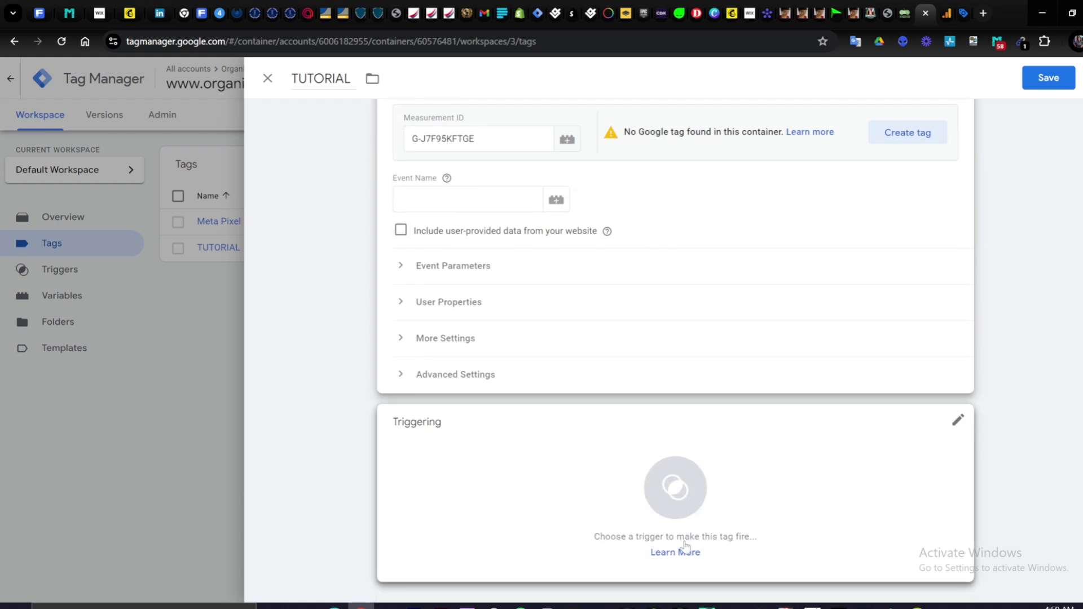
pyautogui.click(954, 423)
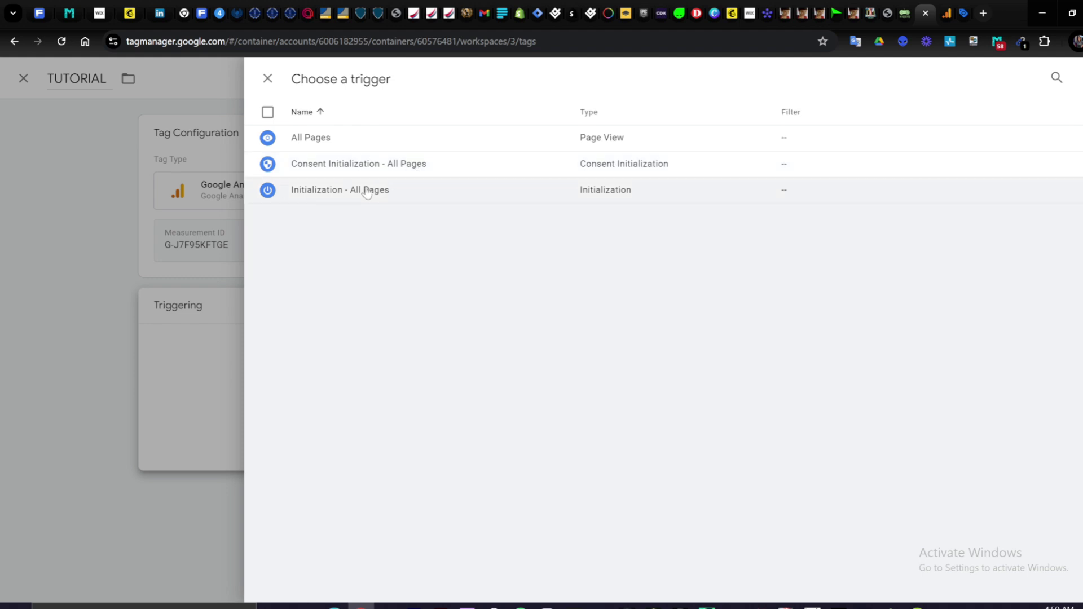
pyautogui.click(268, 114)
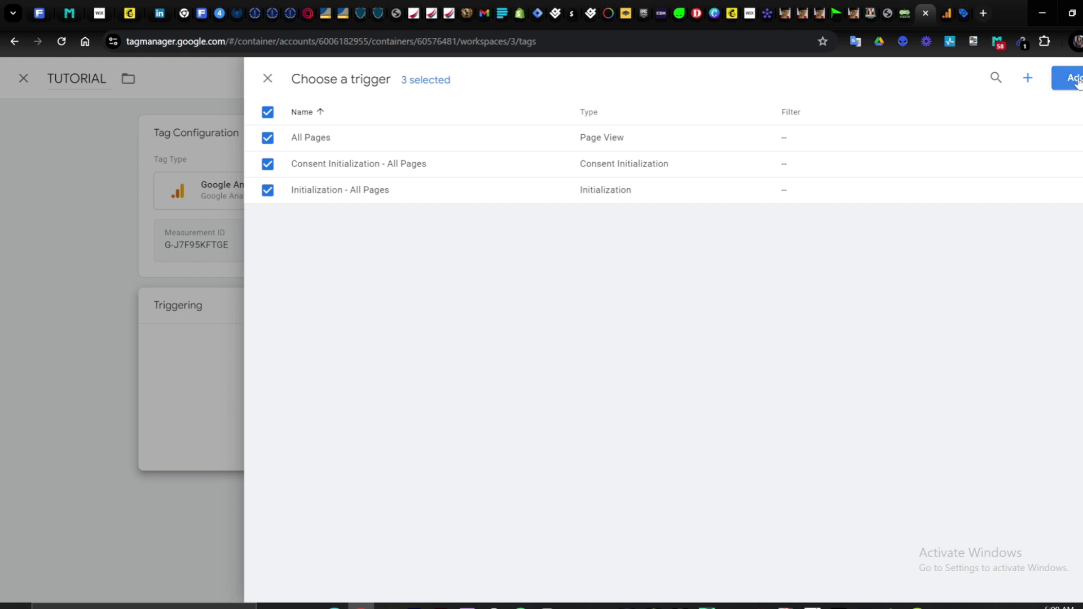
pyautogui.click(1028, 82)
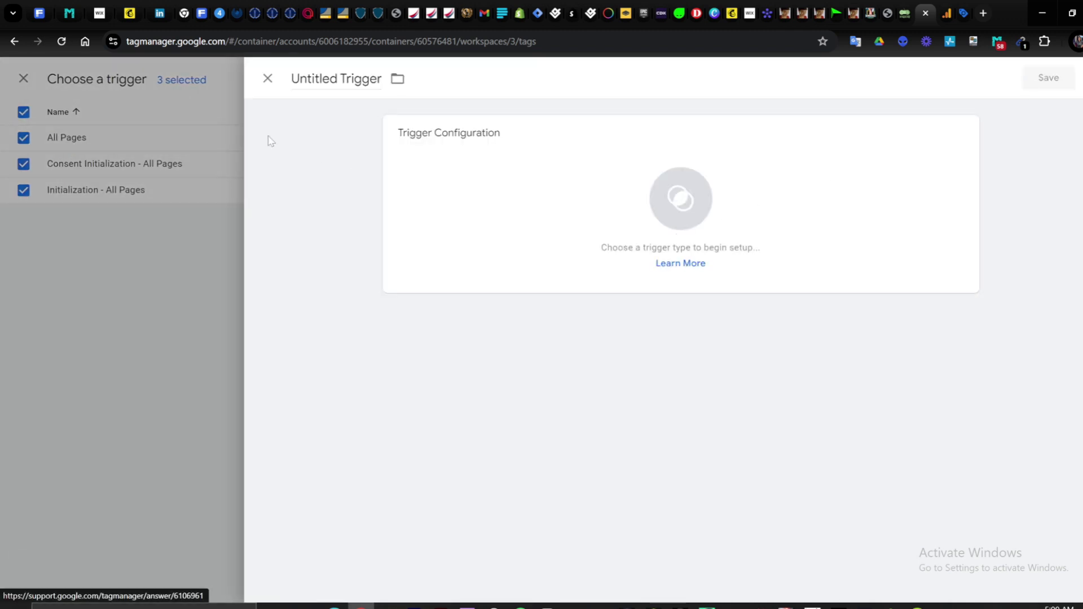
pyautogui.click(268, 81)
pyautogui.click(1069, 79)
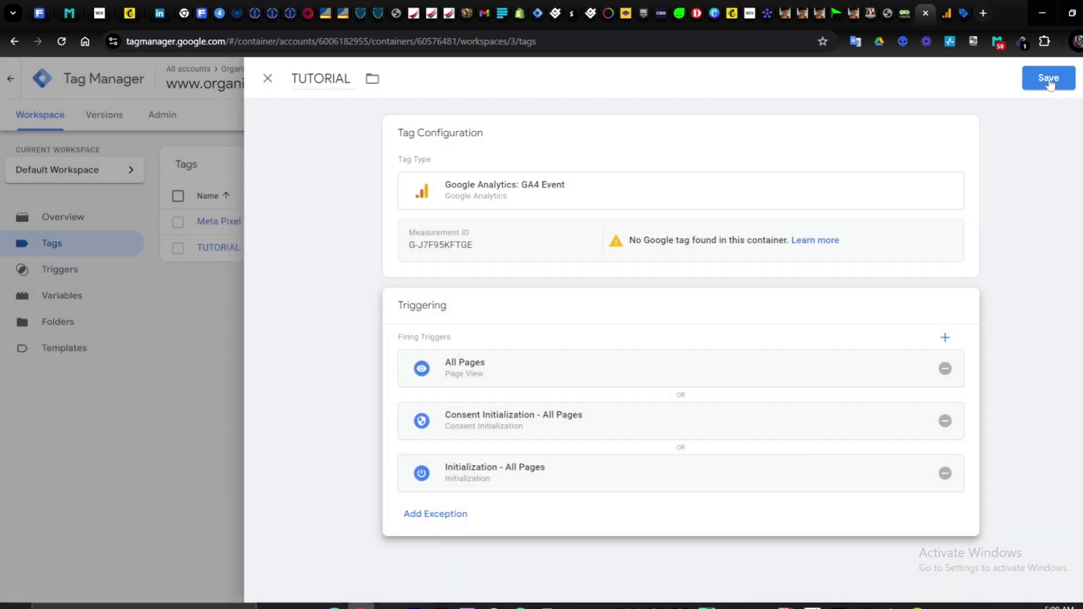
pyautogui.click(1049, 80)
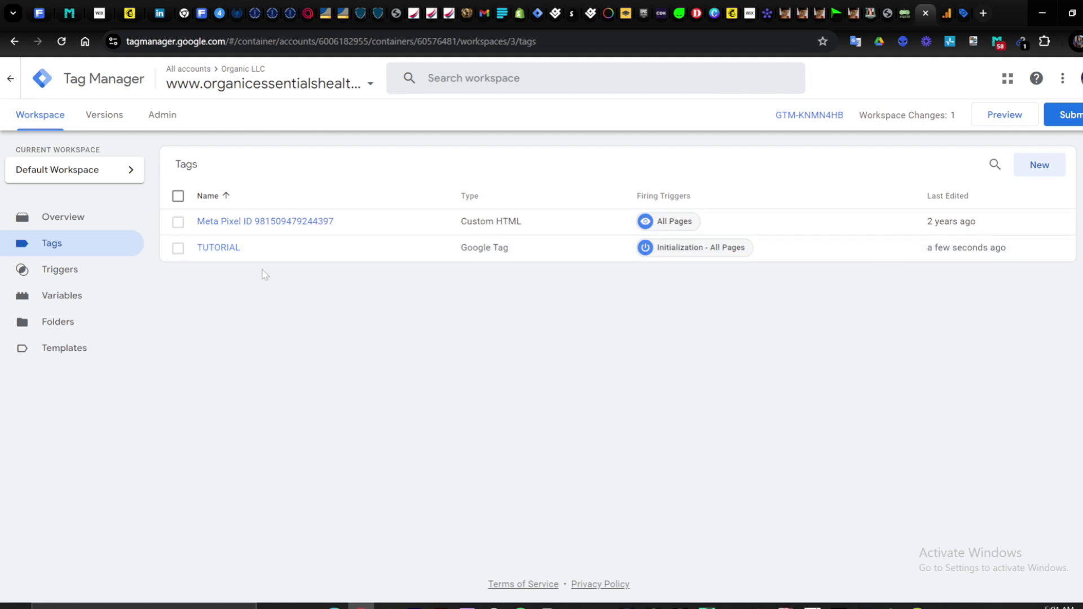
# Publish the workspace changes to the Live environment as a version named TUTORIAL, then review and close the version summary.
pyautogui.click(179, 248)
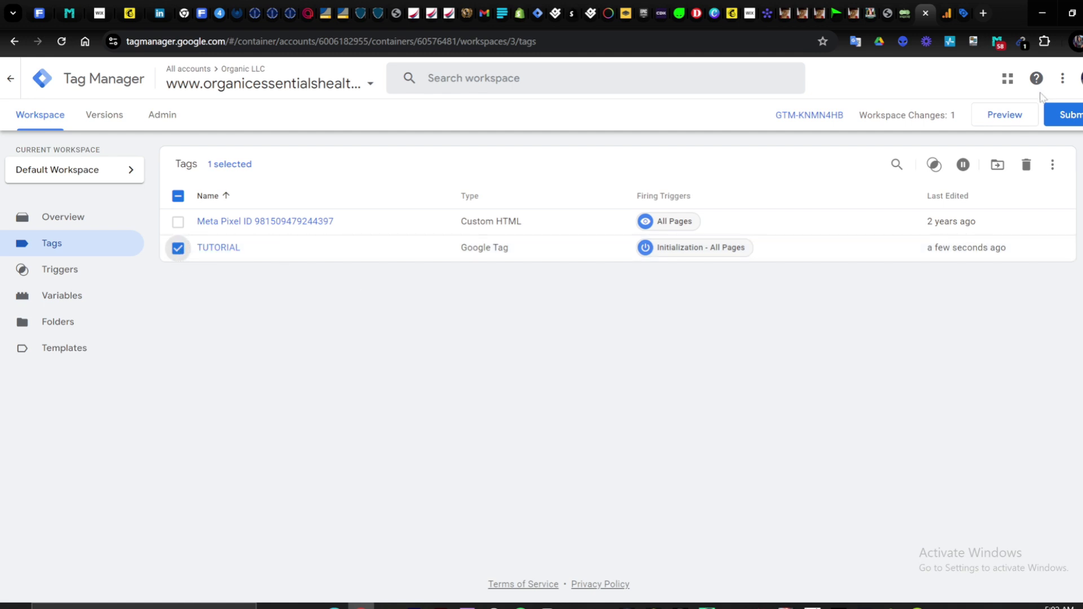
pyautogui.click(1072, 119)
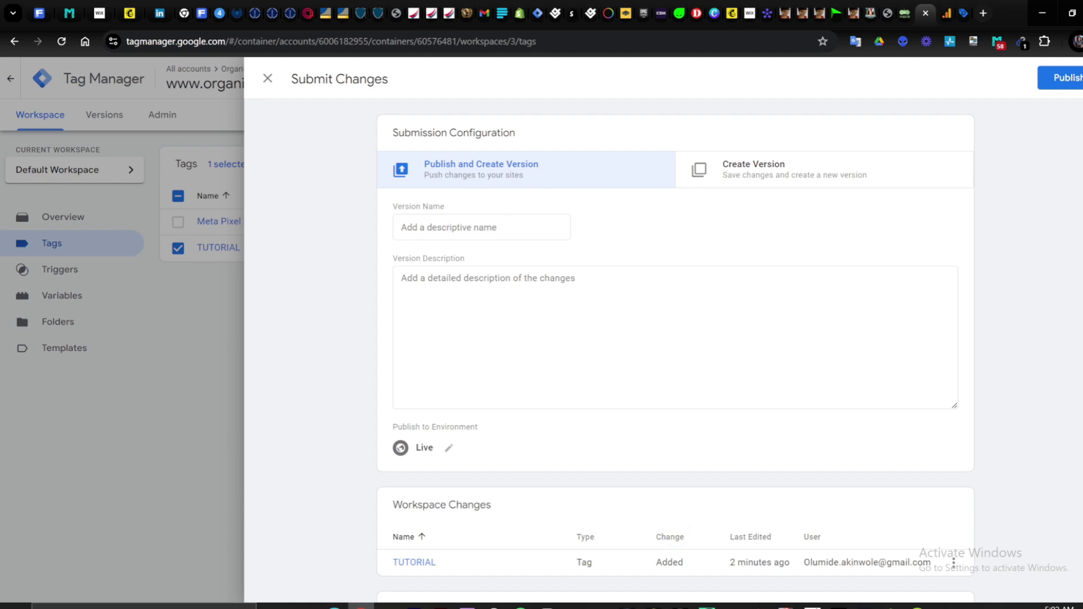
pyautogui.click(482, 227)
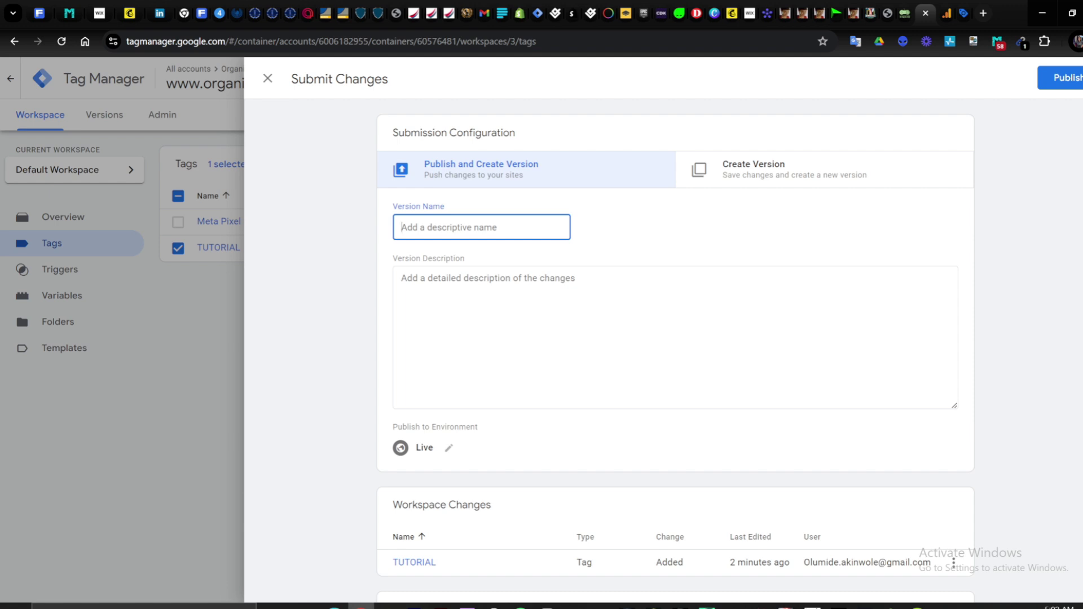
pyautogui.write('TUTORIAL')
pyautogui.scroll(-1, 435, 416)
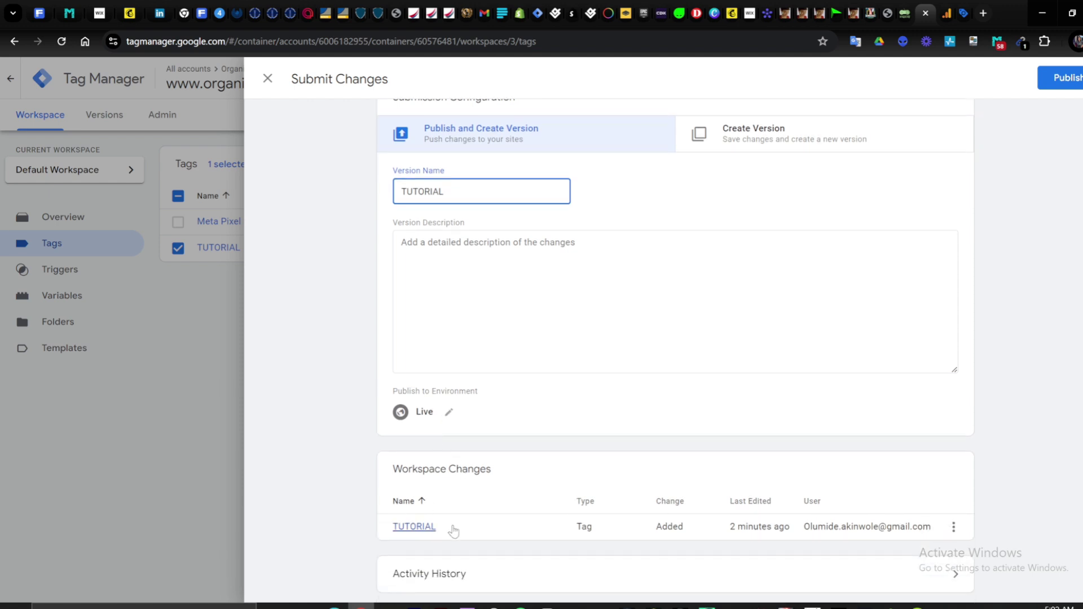
pyautogui.click(1068, 83)
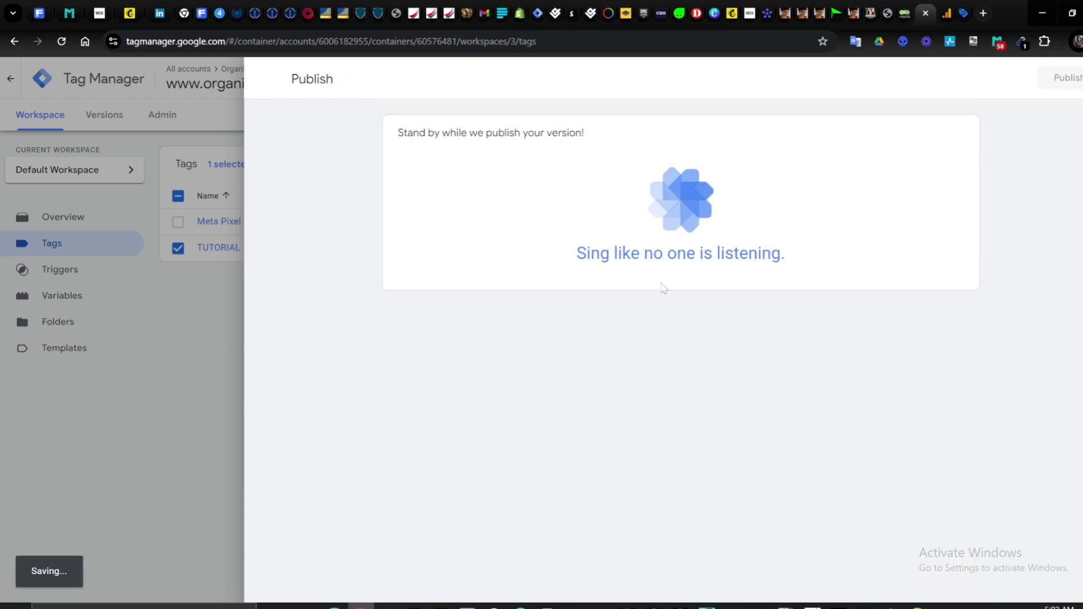
pyautogui.scroll(-5, 592, 319)
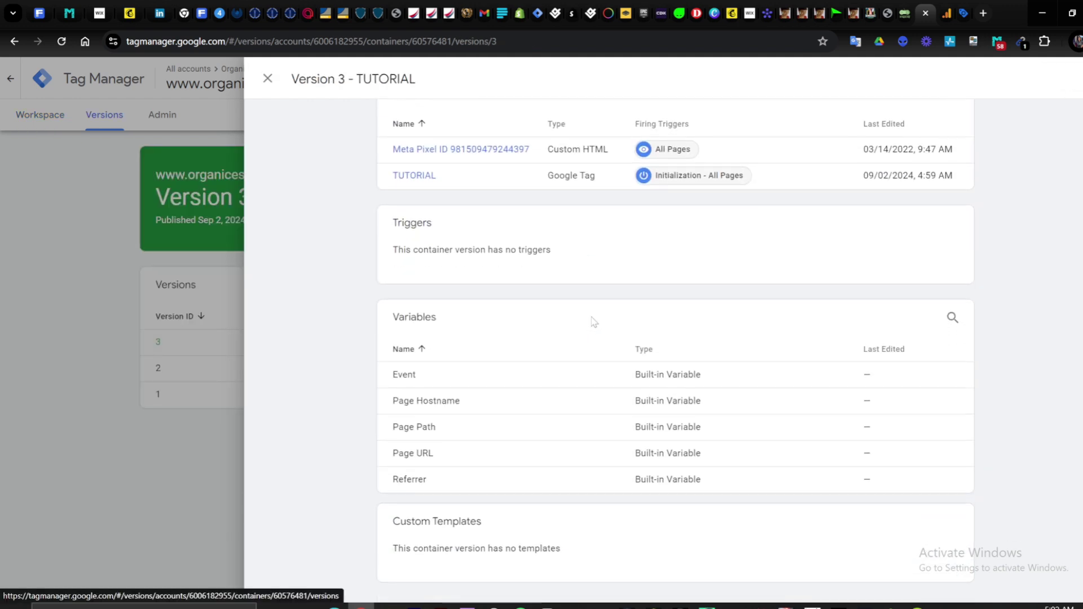
pyautogui.scroll(6, 593, 322)
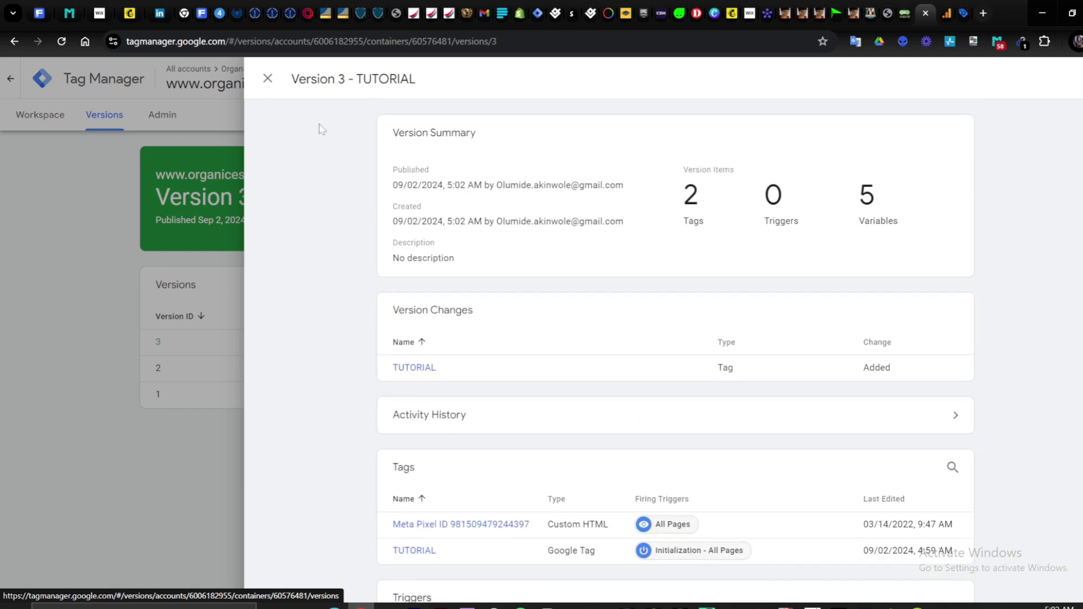
pyautogui.click(267, 78)
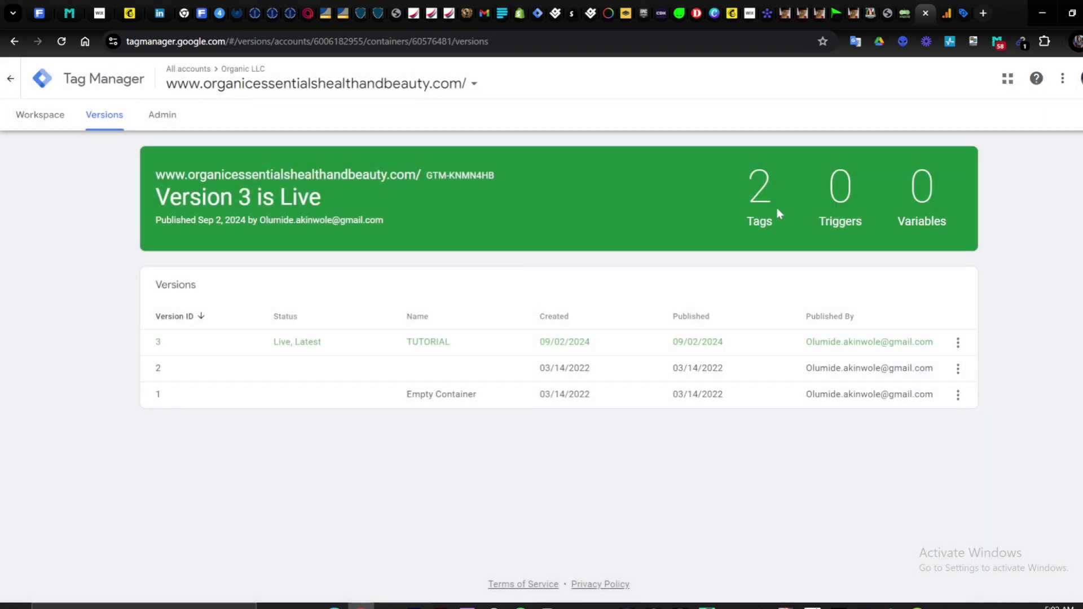